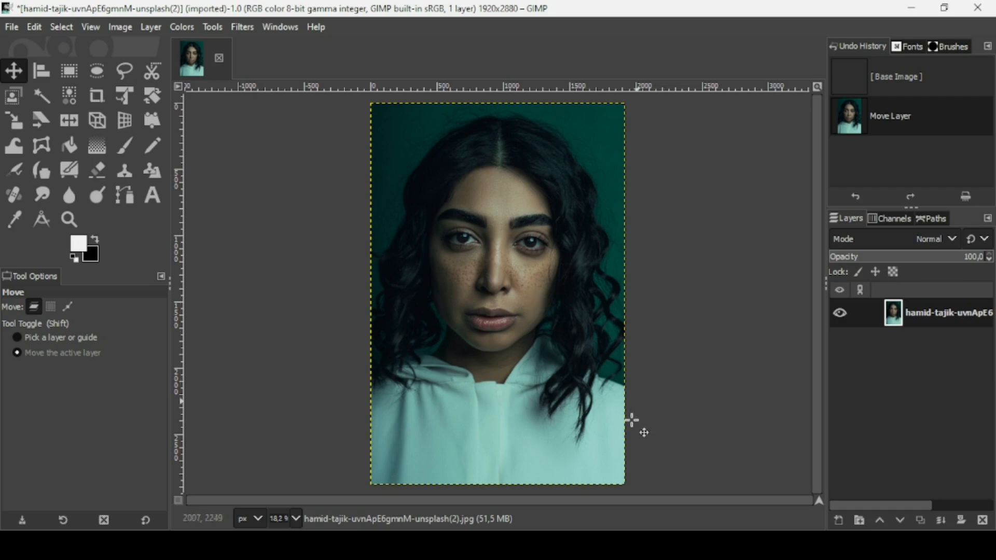
Add the cracked-earth texture JPG from the Nouveau dossier (2) folder as a layer above the portrait, converting it to built-in sRGB
click(594, 544)
click(164, 131)
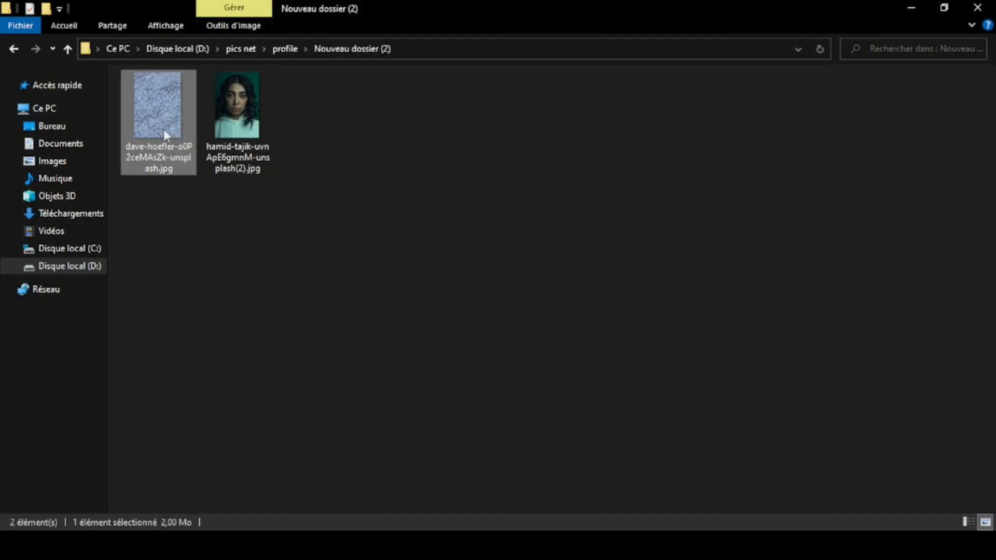
drag(163, 130, 473, 179)
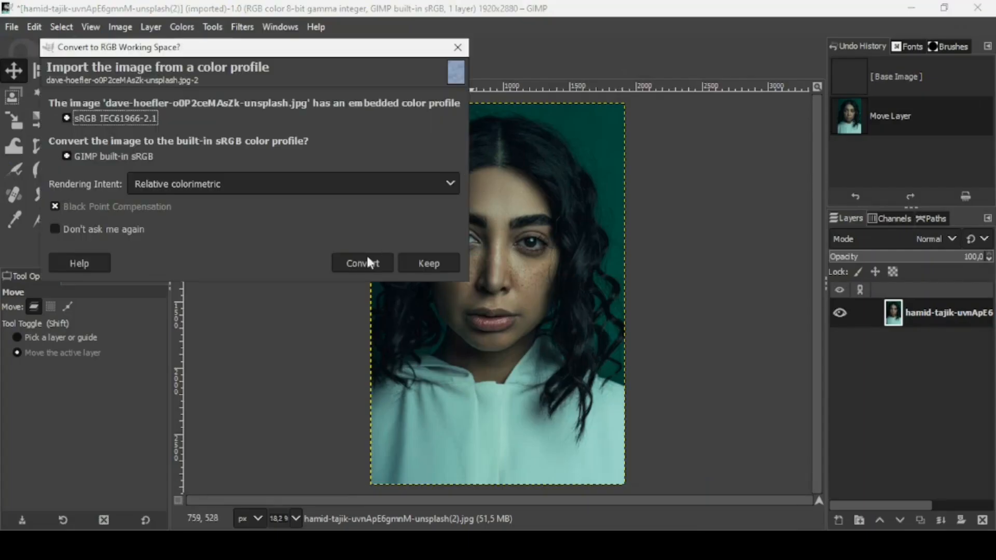
click(350, 266)
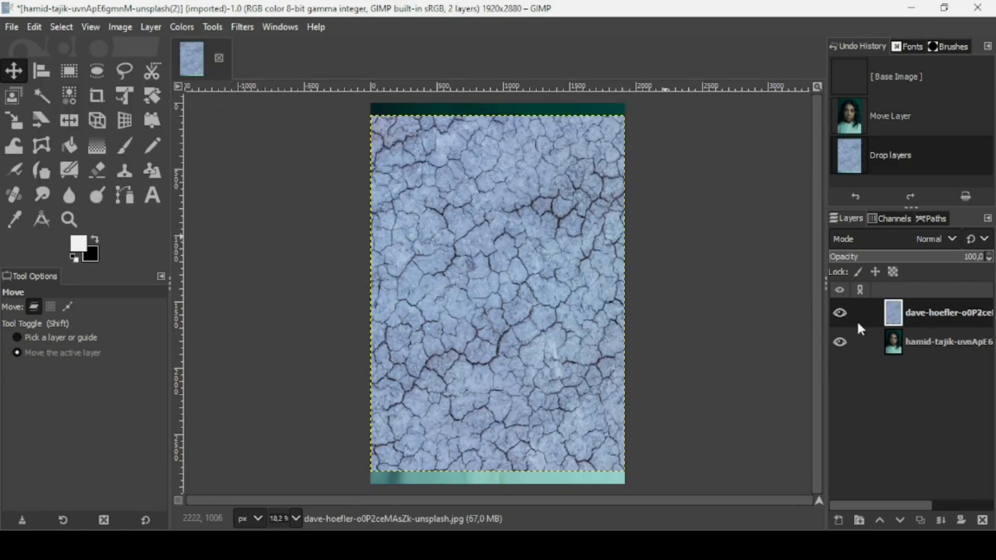
click(840, 311)
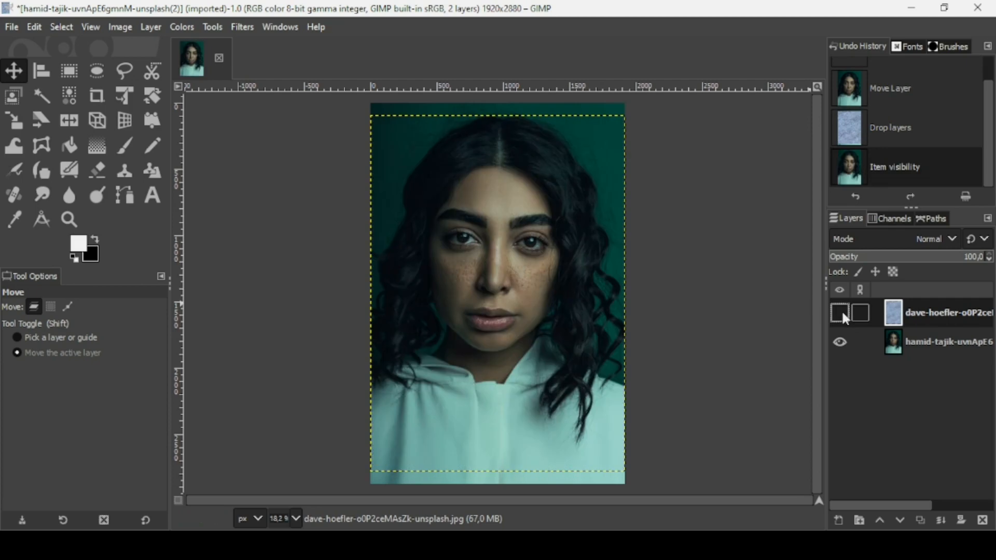
click(840, 313)
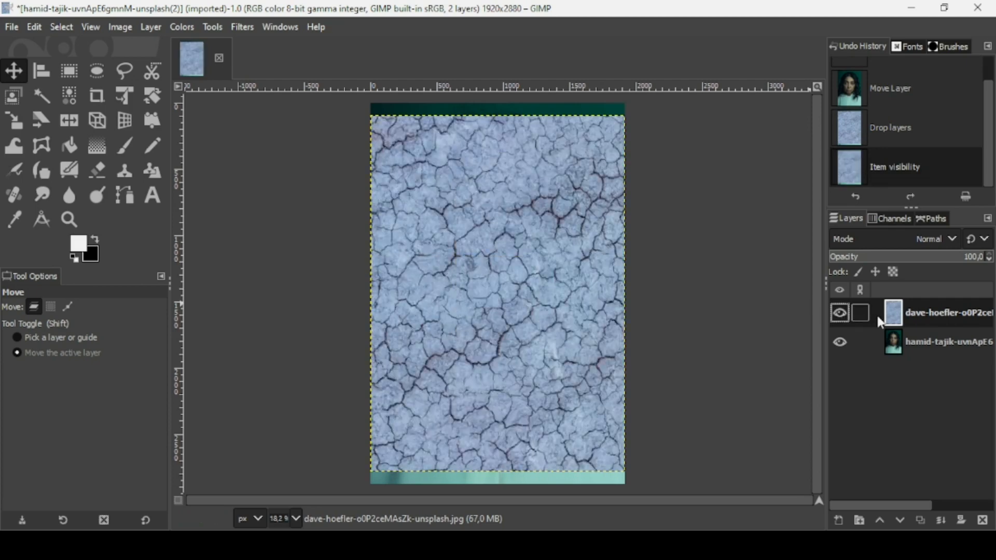
Desaturate the cracked texture layer with the Saturation adjustment at scale 0
click(176, 26)
click(191, 120)
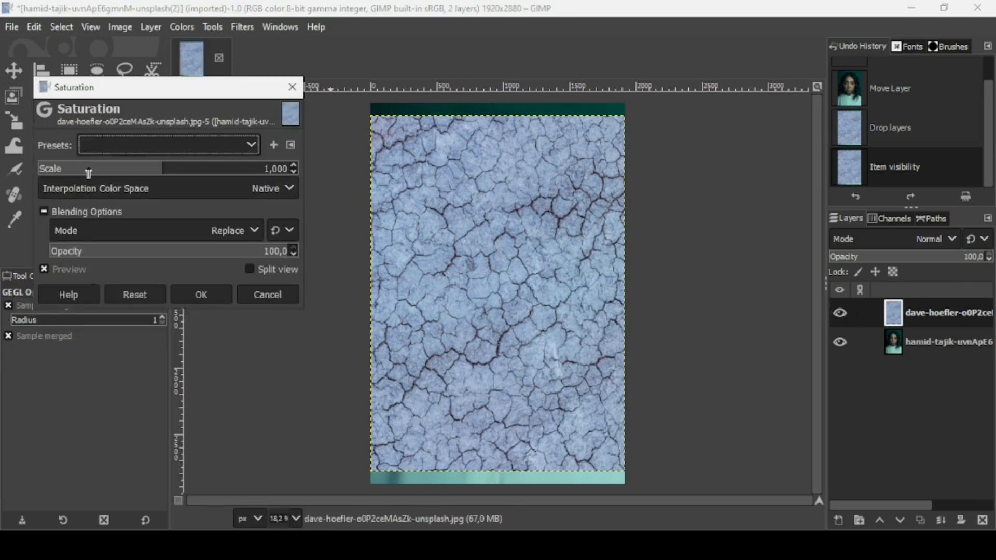
drag(38, 171, 23, 170)
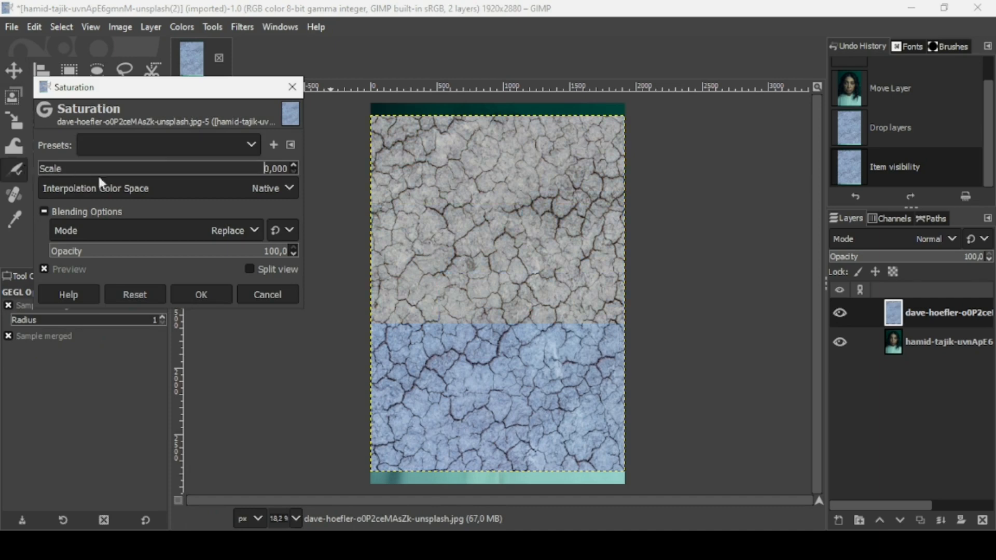
click(218, 295)
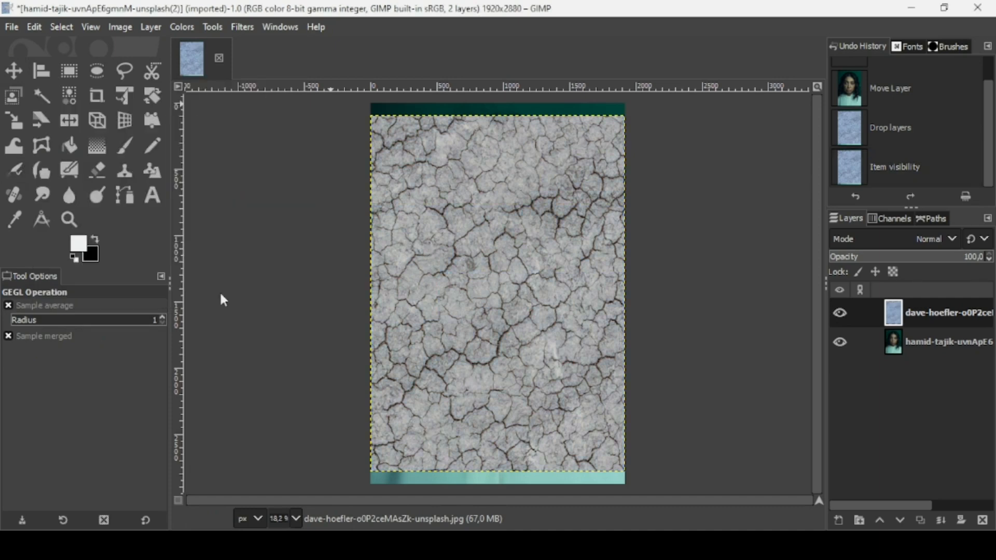
Add a black (full transparency) layer mask to the cracked texture layer
right_click(895, 317)
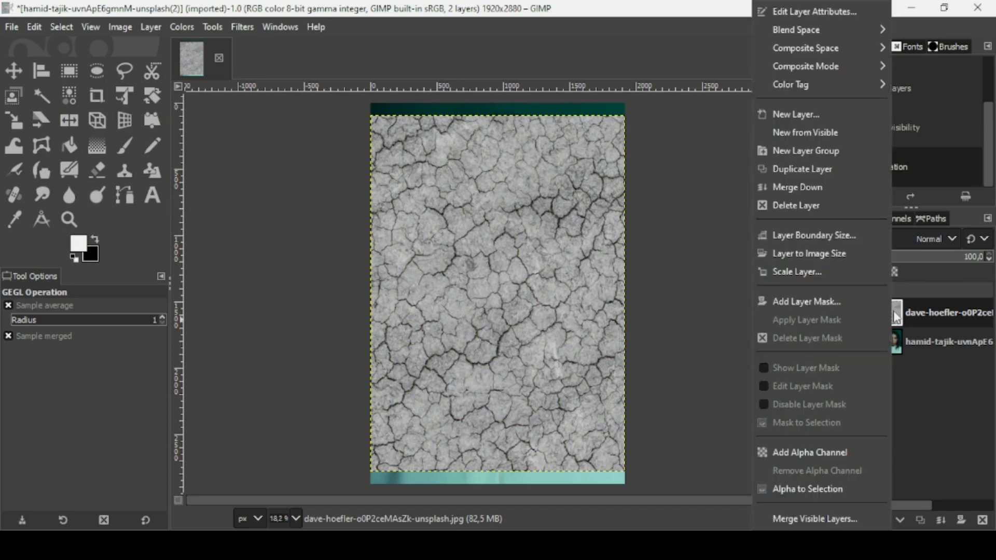
click(868, 299)
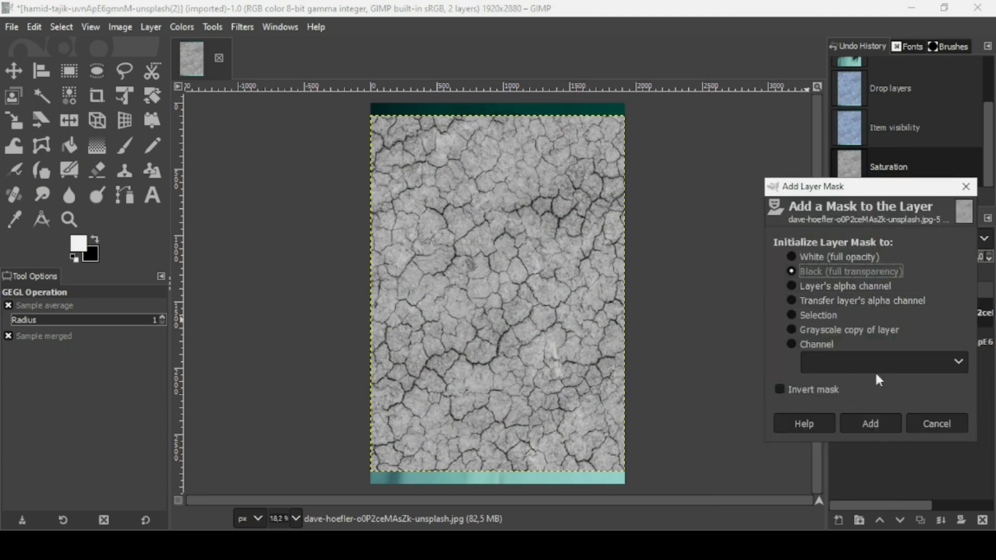
click(876, 428)
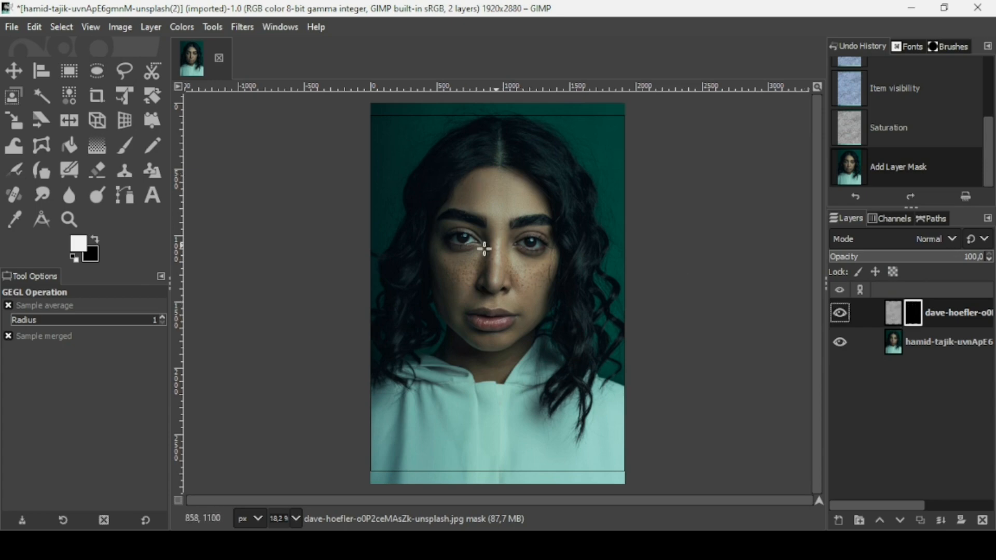
Paint white on the mask across the forehead with the Paintbrush at size 231 to reveal the cracked texture
click(124, 146)
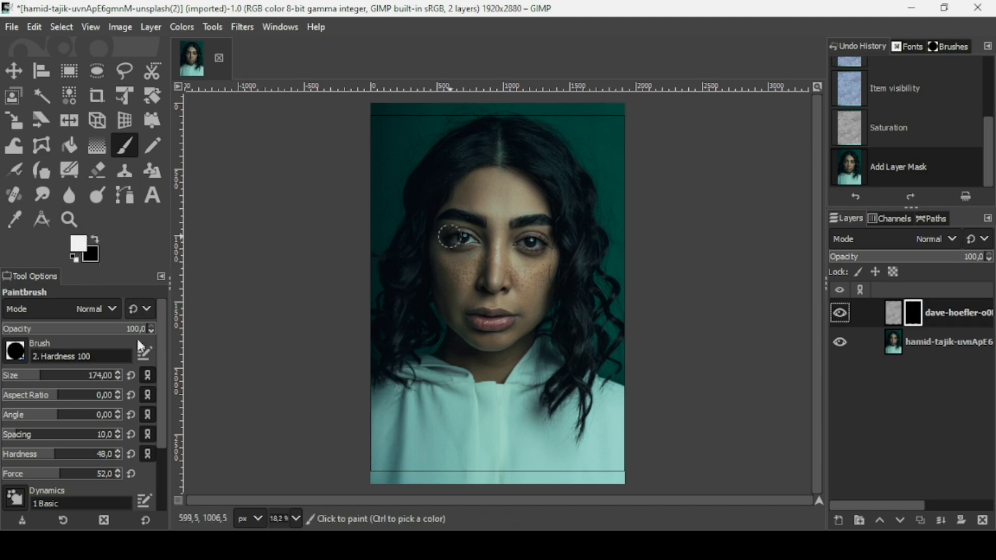
click(48, 381)
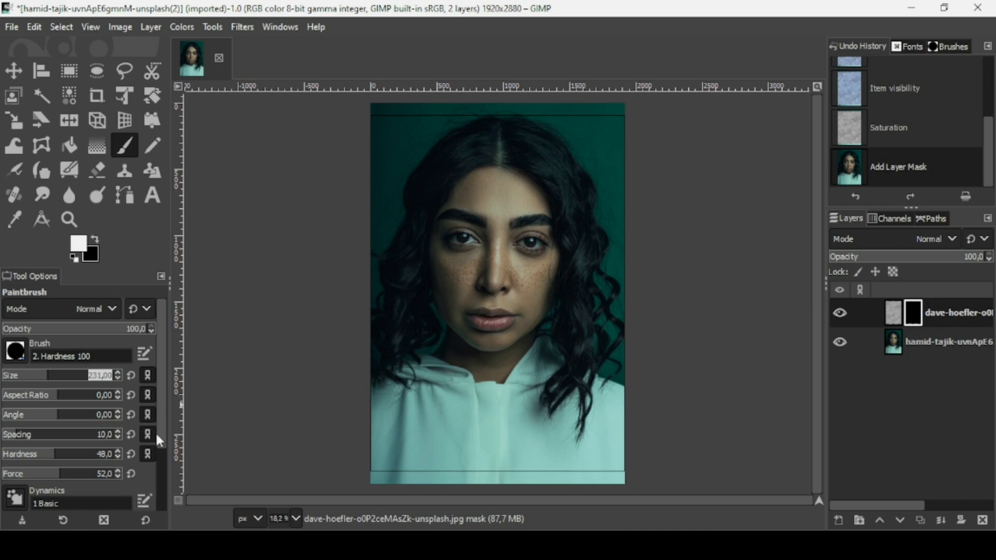
drag(155, 432, 163, 301)
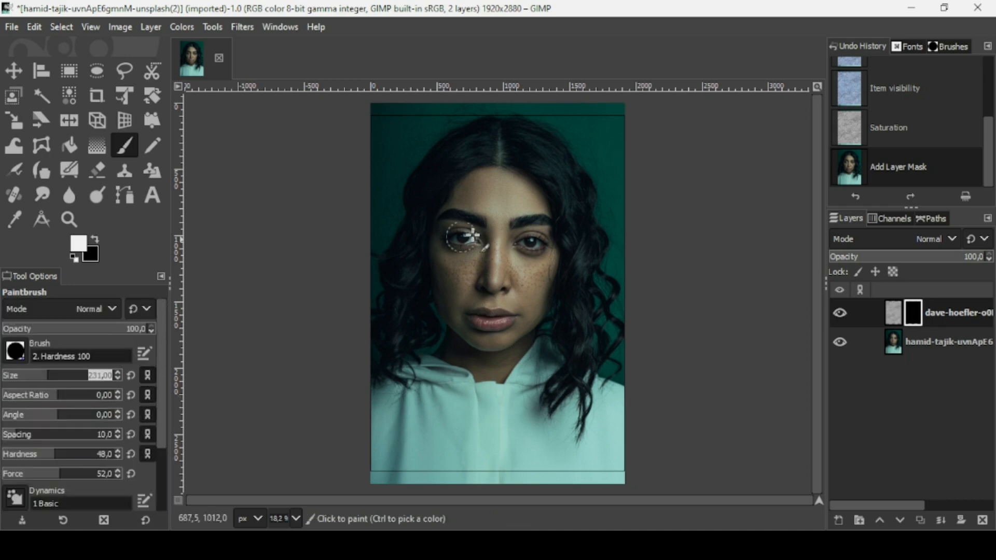
mouse_move(506, 200)
mouse_down()
mouse_move(528, 204)
mouse_move(498, 184)
mouse_move(472, 194)
mouse_move(518, 183)
mouse_move(536, 221)
mouse_up()
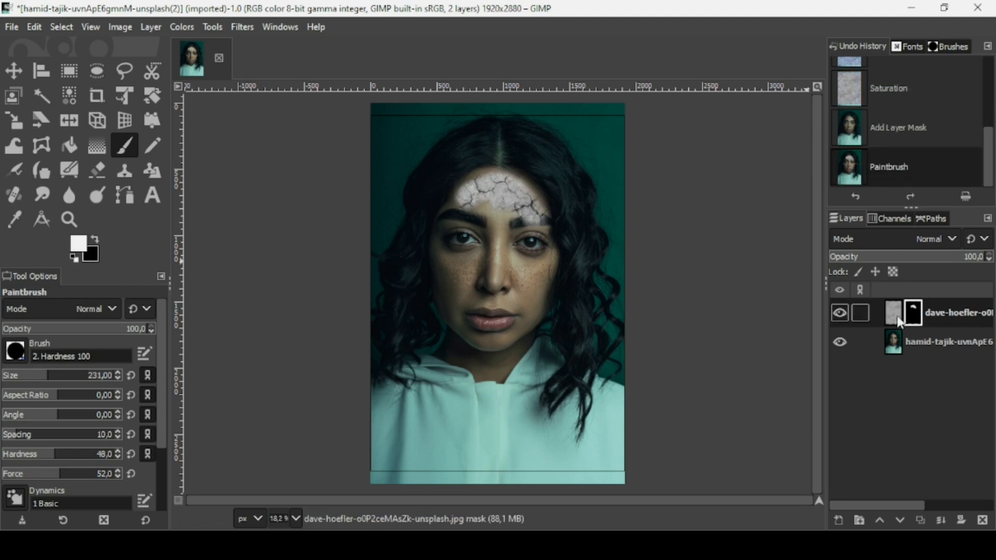
Set the cracked texture layer's blending mode to Multiply
click(895, 315)
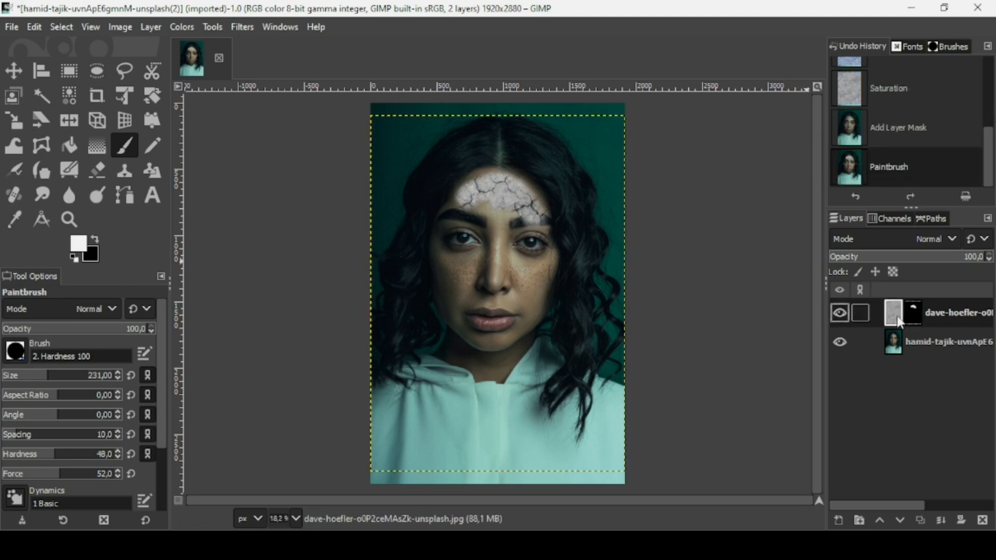
click(913, 240)
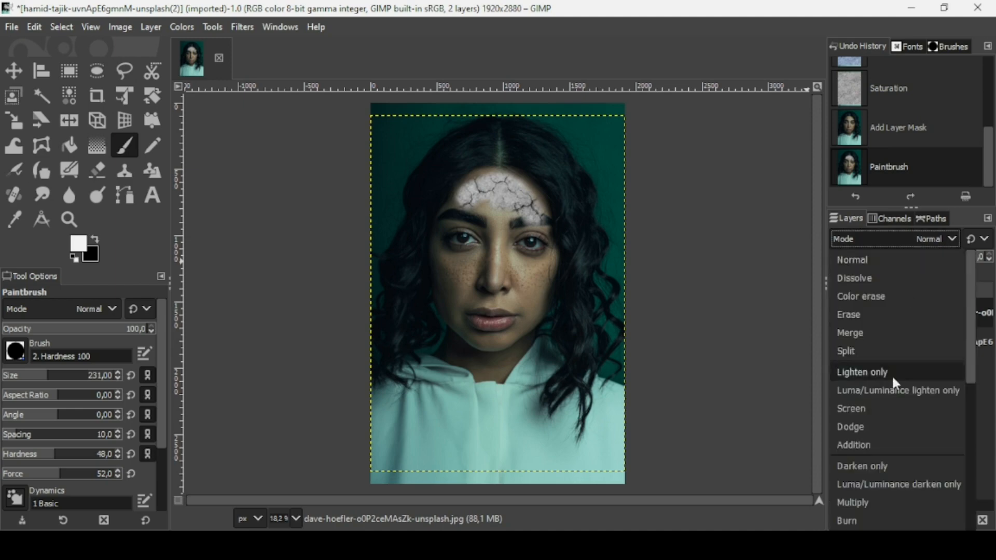
click(885, 501)
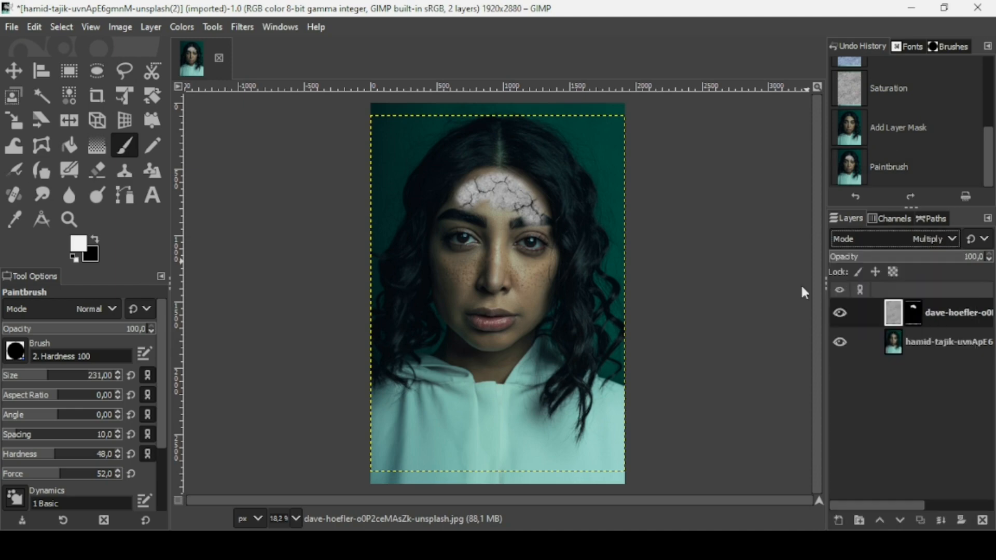
Undo the stroke made on the texture layer itself, and paint white on its mask over the lower forehead between the eyebrows
drag(517, 206, 499, 246)
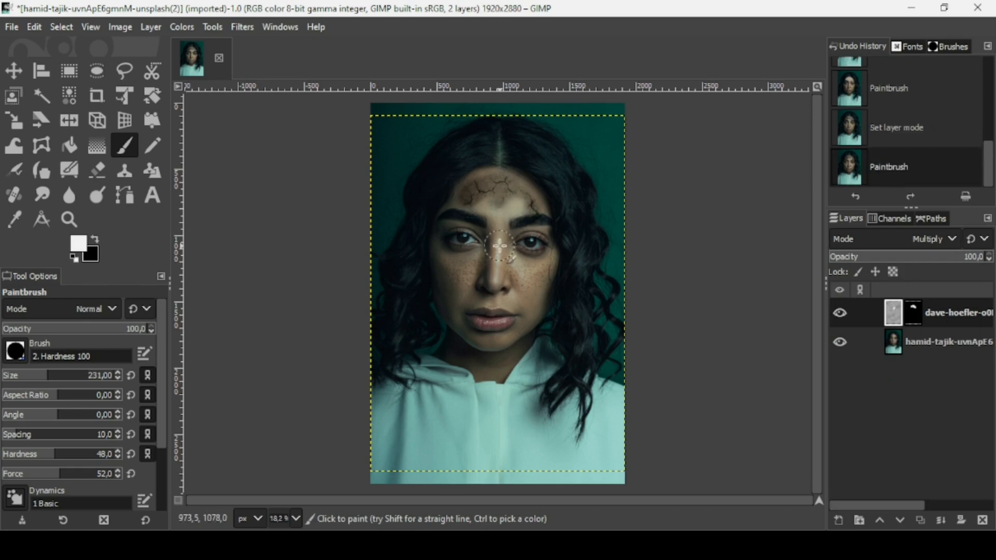
key(ctrl+z)
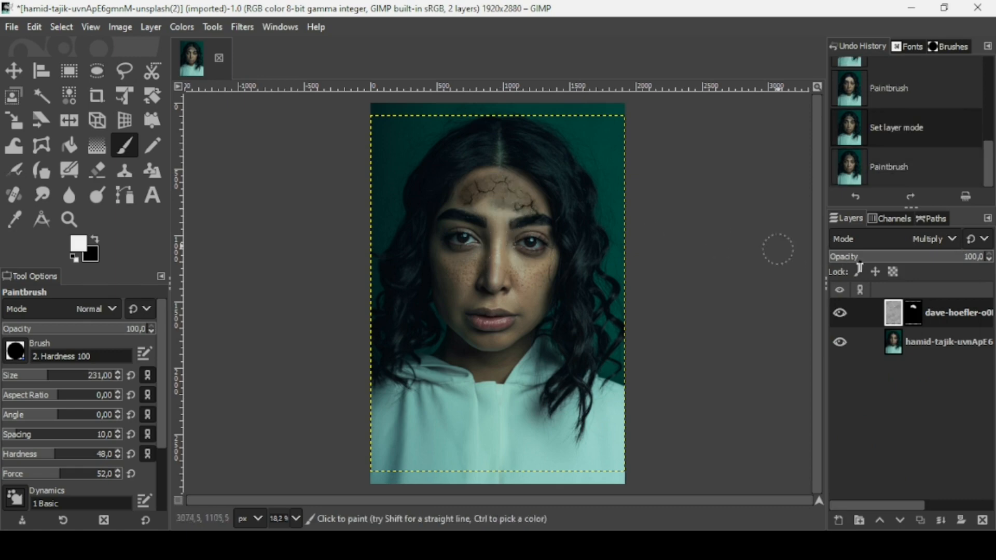
click(917, 317)
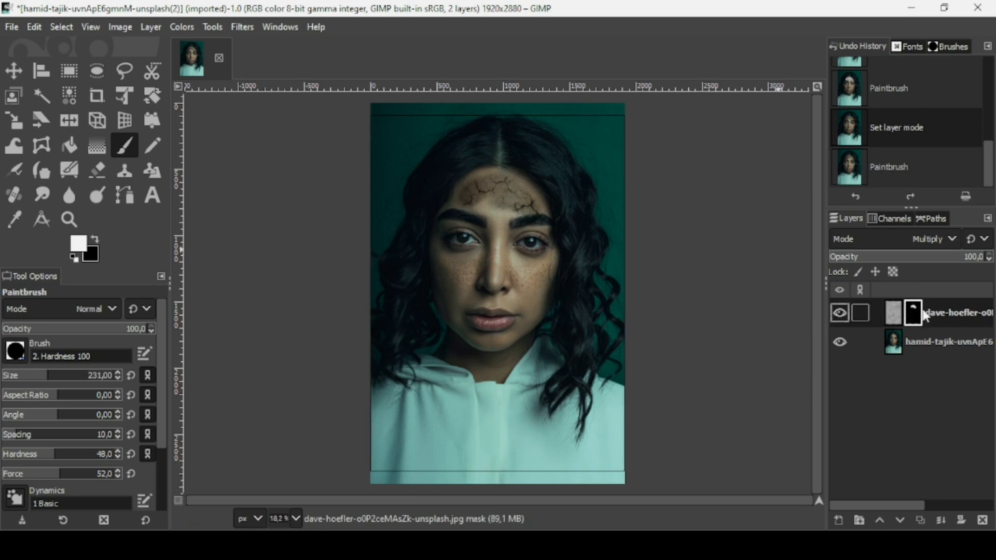
mouse_move(509, 216)
mouse_down()
mouse_move(501, 230)
mouse_move(498, 218)
mouse_move(491, 227)
mouse_up()
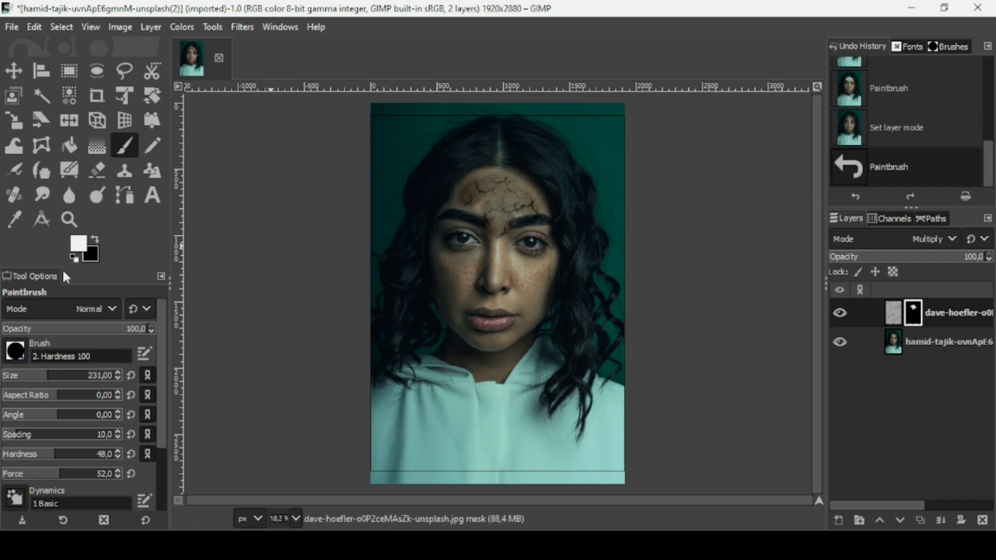
Enlarge the brush to size 370 and paint white on the mask over the rest of the face
drag(57, 378, 61, 379)
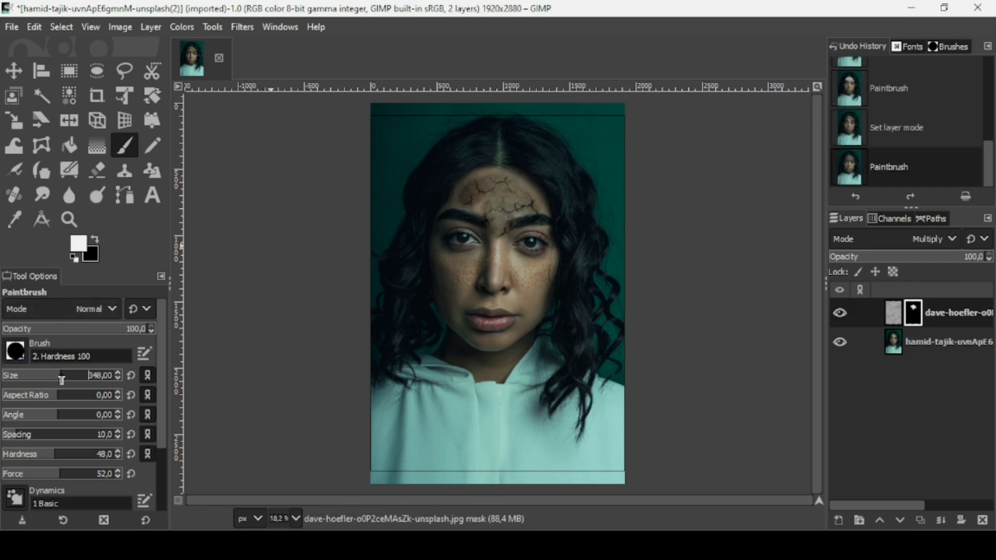
mouse_move(489, 258)
mouse_down()
mouse_move(497, 324)
mouse_move(478, 318)
mouse_move(465, 265)
mouse_move(473, 215)
mouse_move(450, 265)
mouse_move(445, 256)
mouse_move(471, 202)
mouse_up()
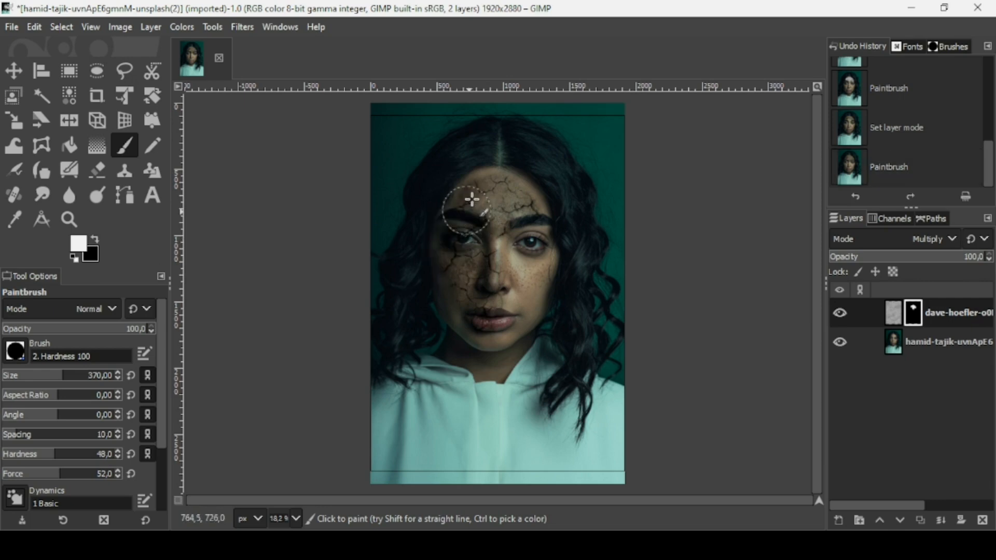
mouse_move(536, 241)
mouse_down()
mouse_move(492, 321)
mouse_move(542, 254)
mouse_move(526, 318)
mouse_move(482, 338)
mouse_move(437, 251)
mouse_move(483, 182)
mouse_move(532, 229)
mouse_move(514, 280)
mouse_up()
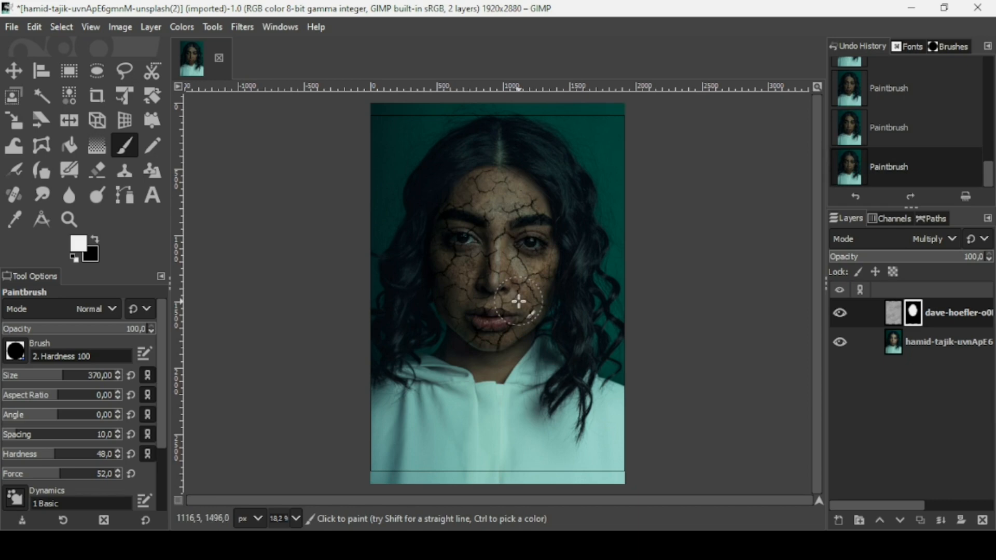
click(833, 344)
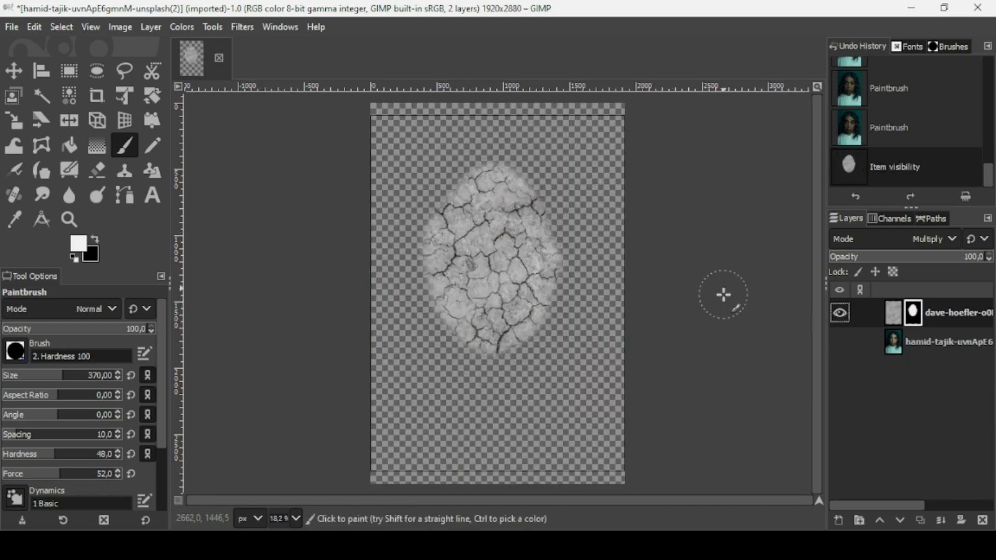
click(839, 342)
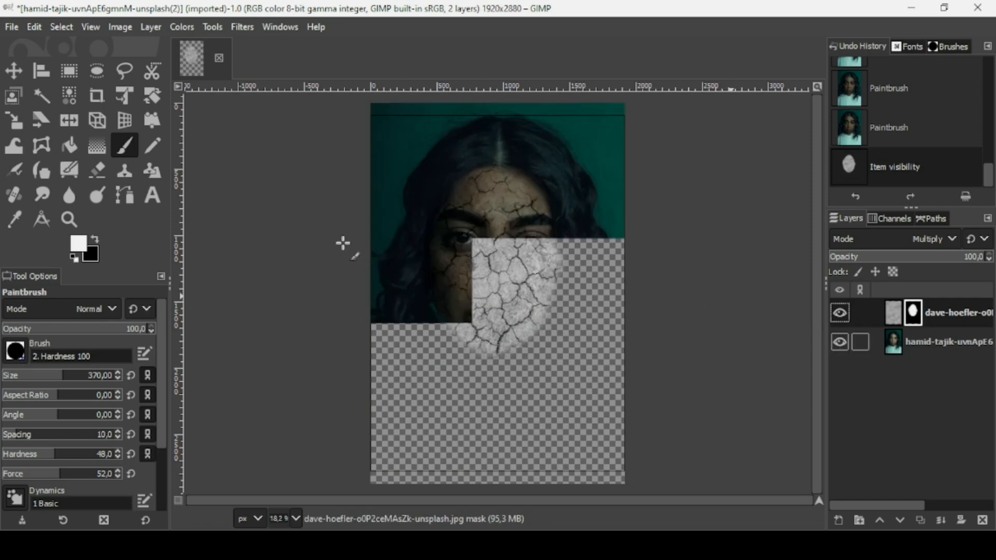
Paint black on the mask over both eyes and the lips with brush size 148 to remove the cracks there
key(plus)
key(plus)
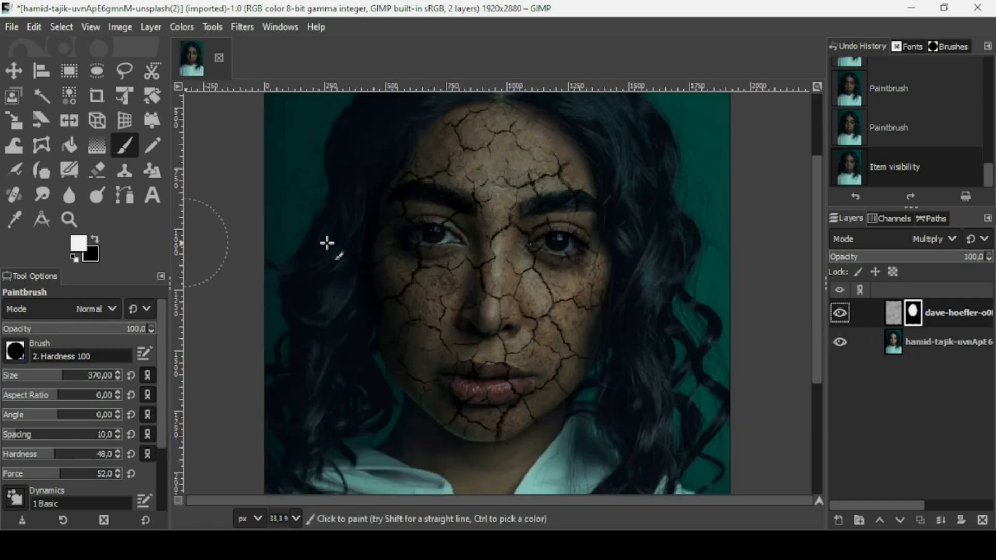
click(37, 379)
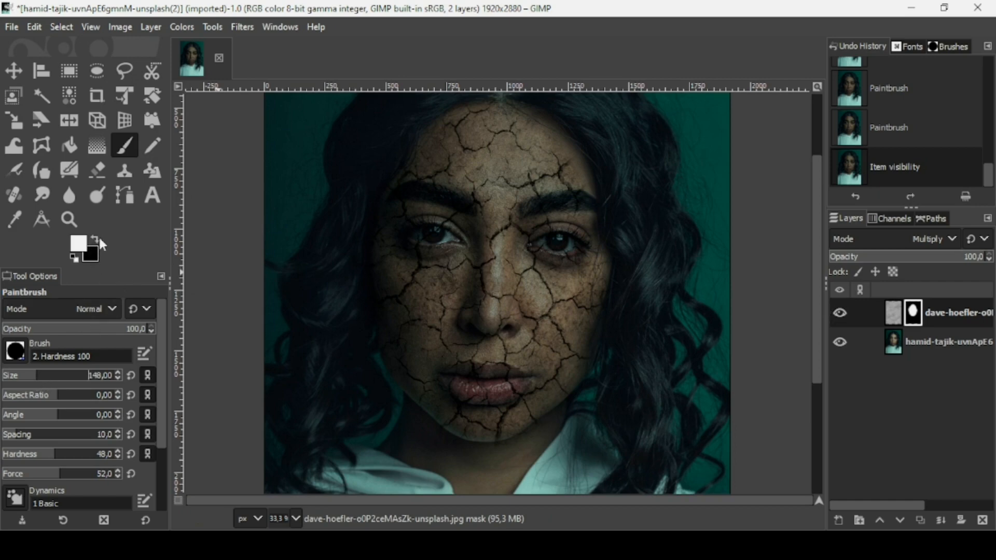
click(96, 238)
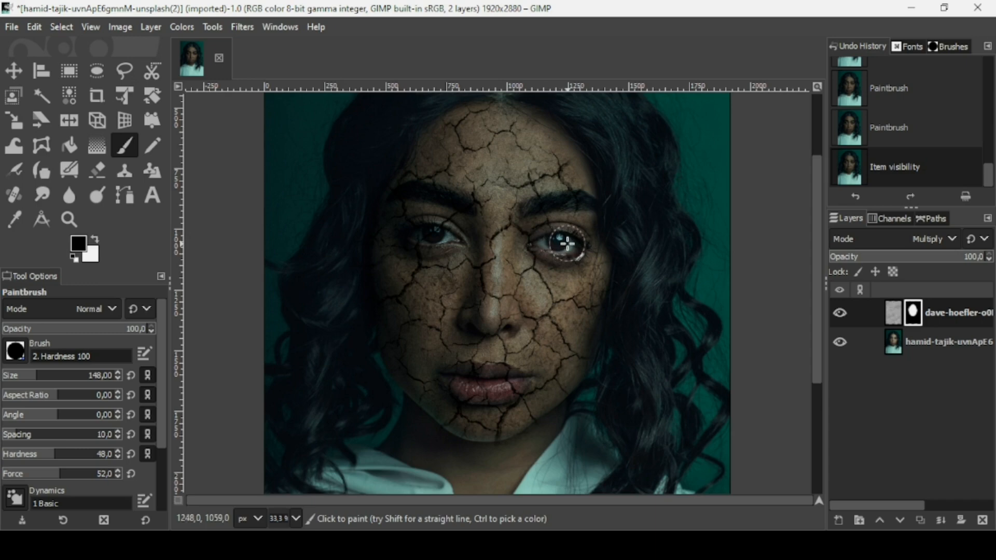
drag(568, 243, 558, 245)
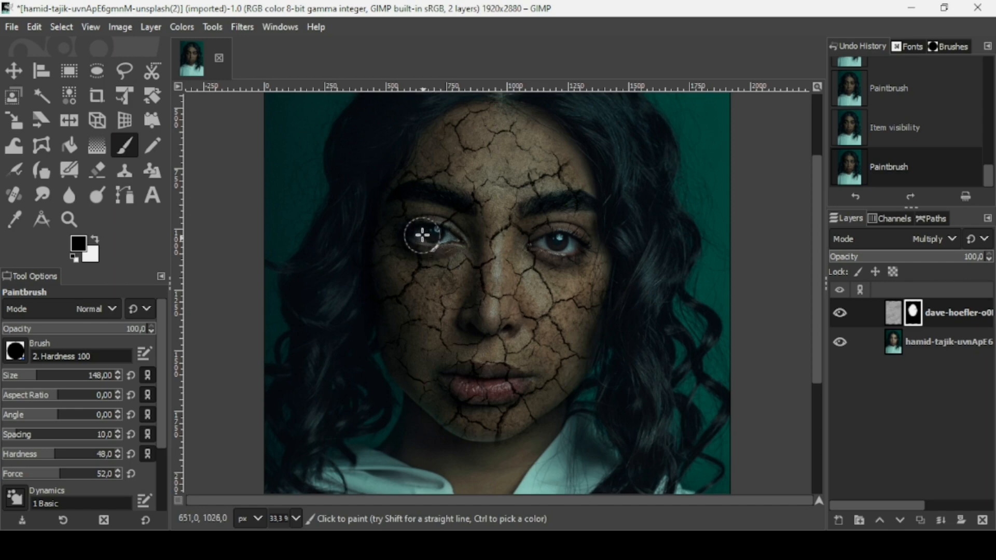
click(447, 238)
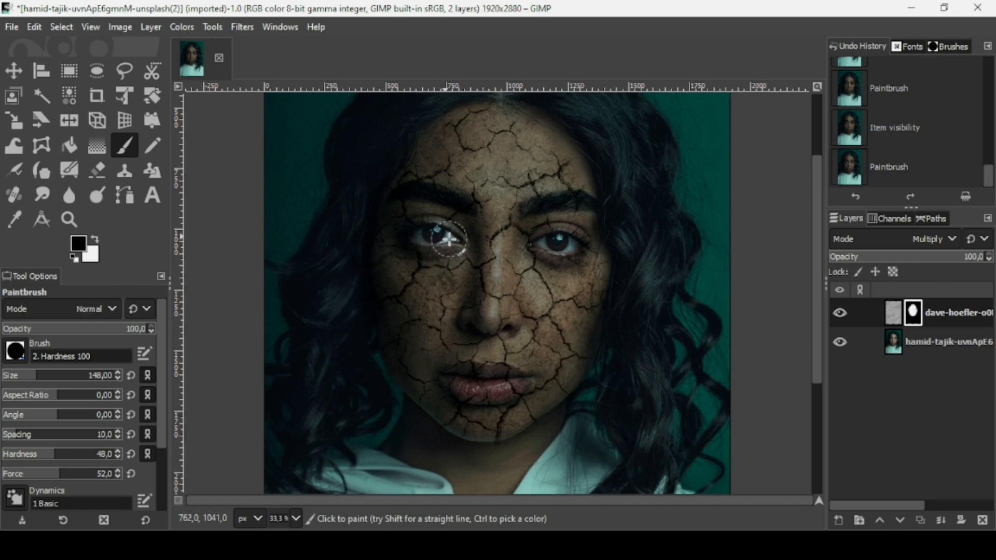
mouse_move(507, 380)
mouse_down()
mouse_move(468, 393)
mouse_move(449, 377)
mouse_move(524, 381)
mouse_move(480, 391)
mouse_up()
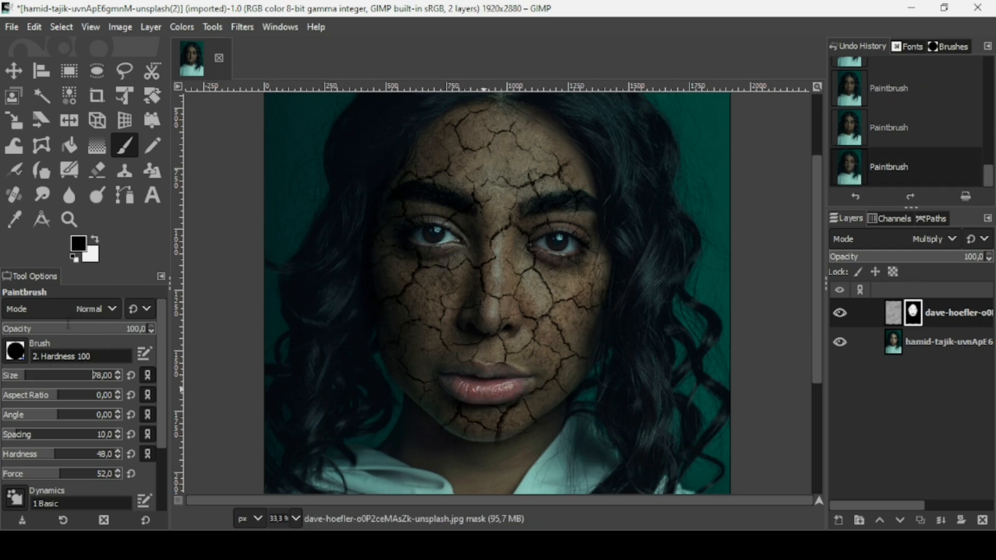
Paint white on the mask with brush size 78 around the edges of the lips and below the eye to restore the cracks
click(96, 241)
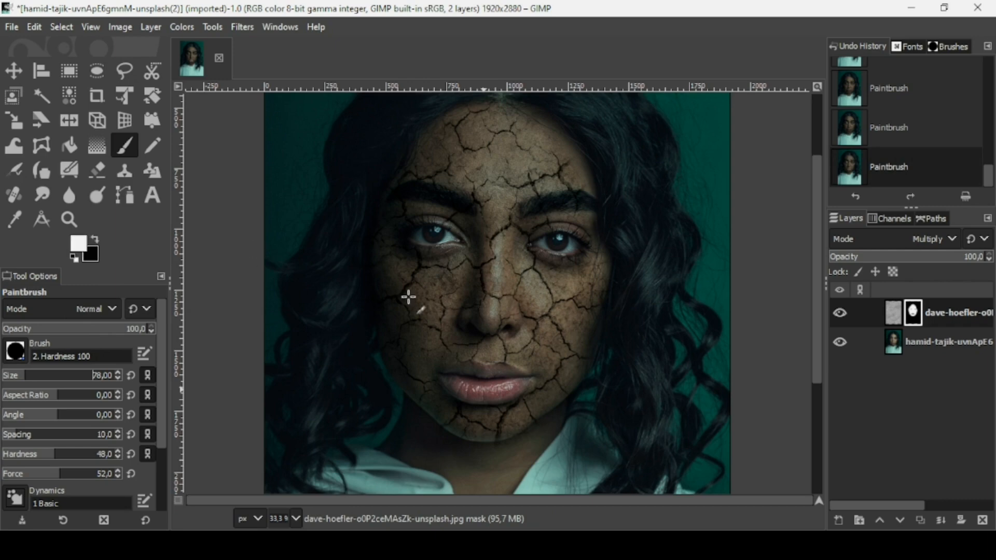
click(539, 382)
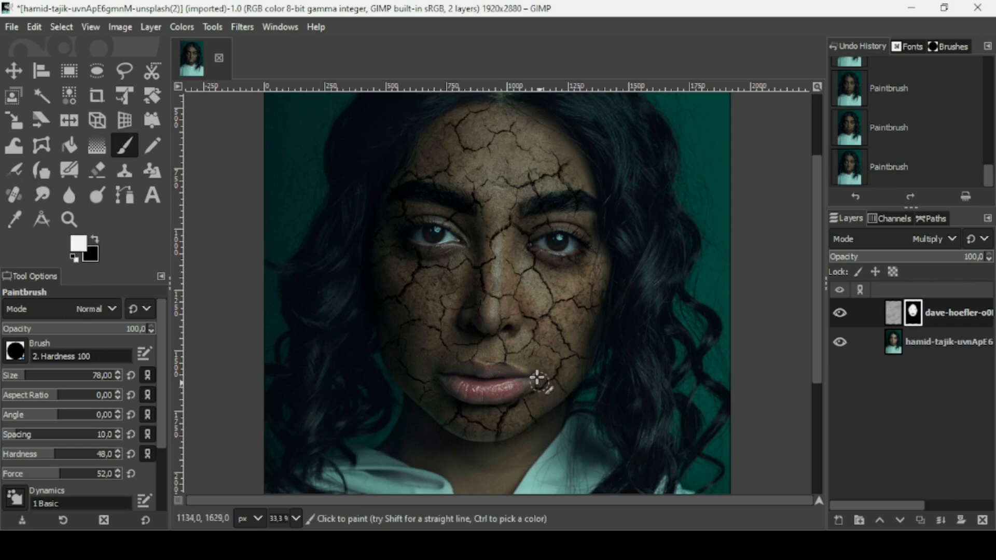
click(516, 356)
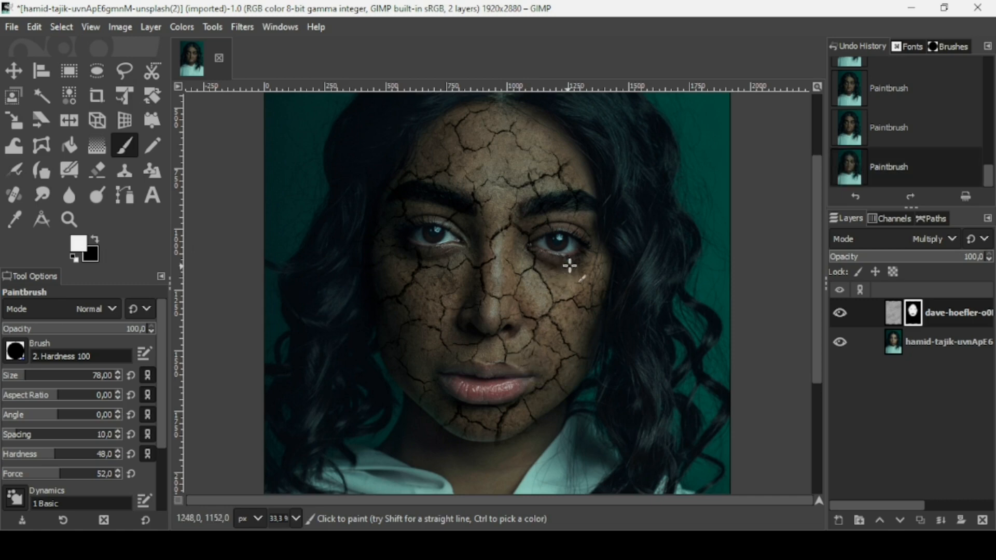
drag(569, 265, 579, 261)
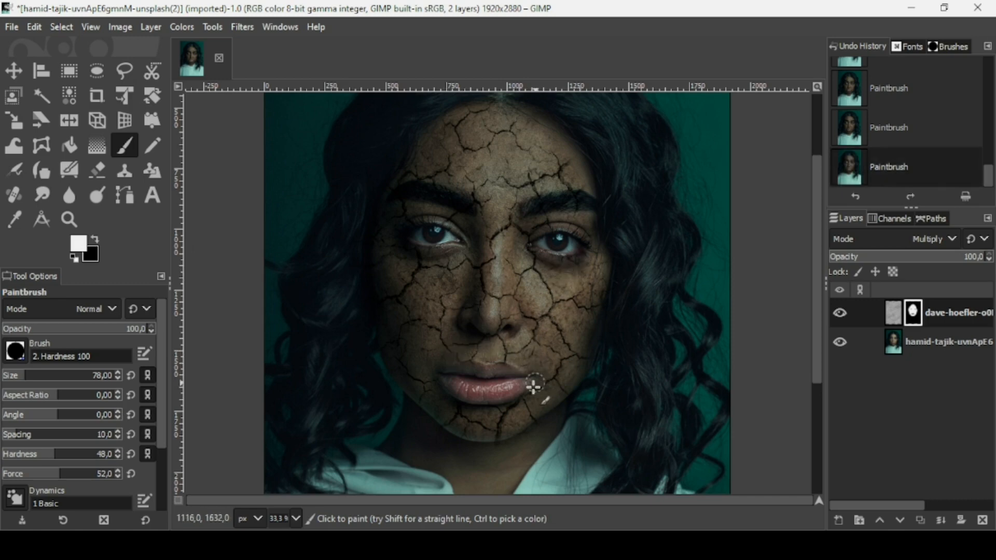
drag(534, 389, 524, 396)
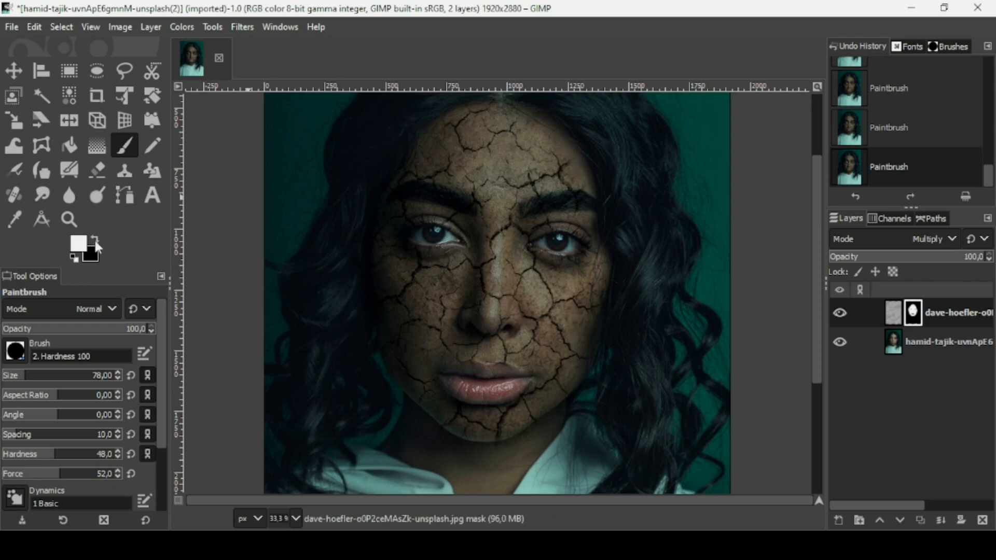
Paint white on the mask along the forehead's edge beside the hair to extend the cracks to the hairline
click(96, 241)
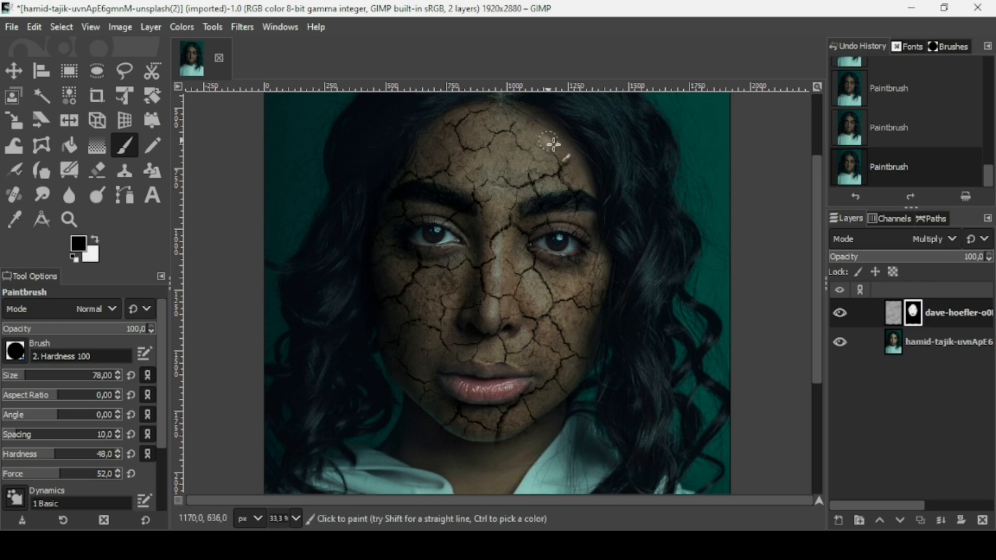
key(ctrl+z)
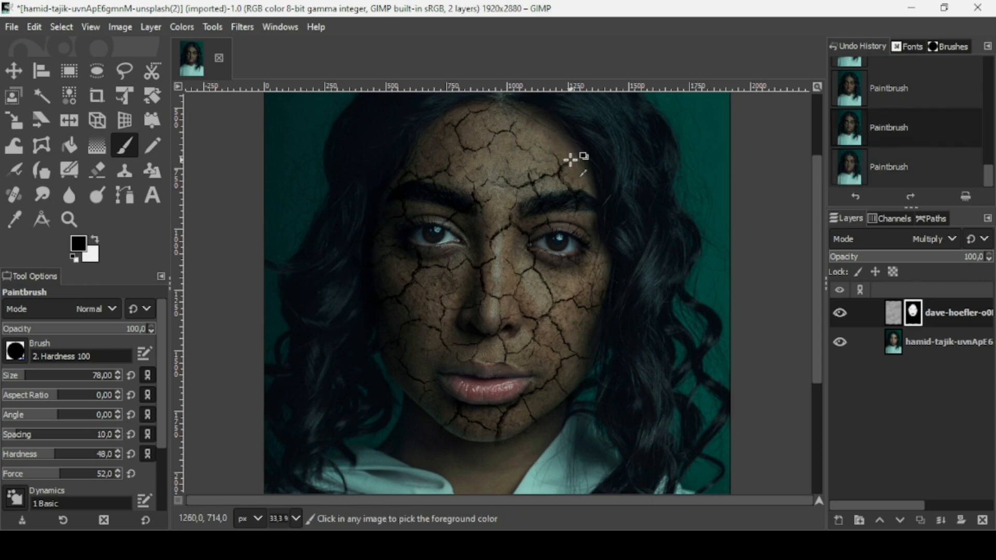
key(x)
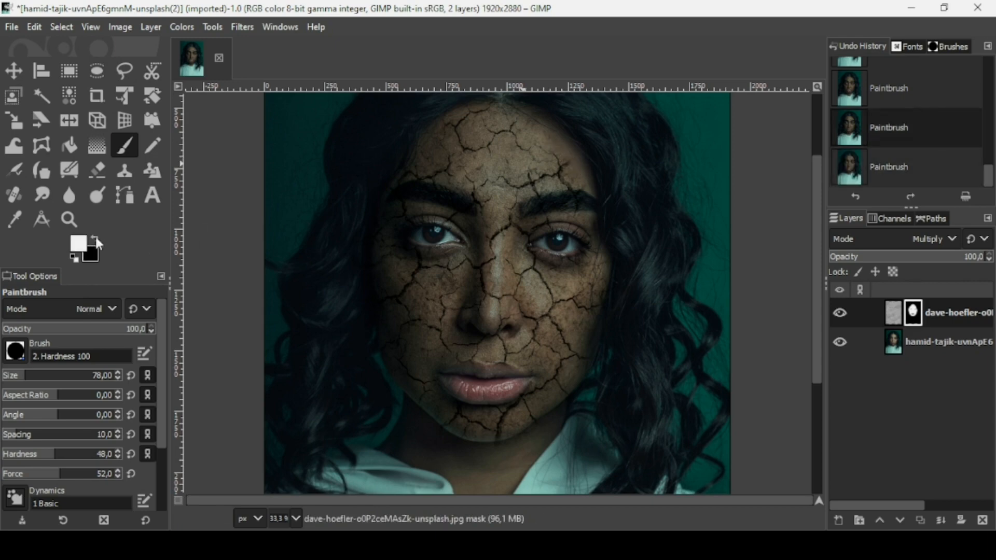
mouse_move(543, 130)
mouse_down()
mouse_move(572, 154)
mouse_move(589, 192)
mouse_up()
click(581, 158)
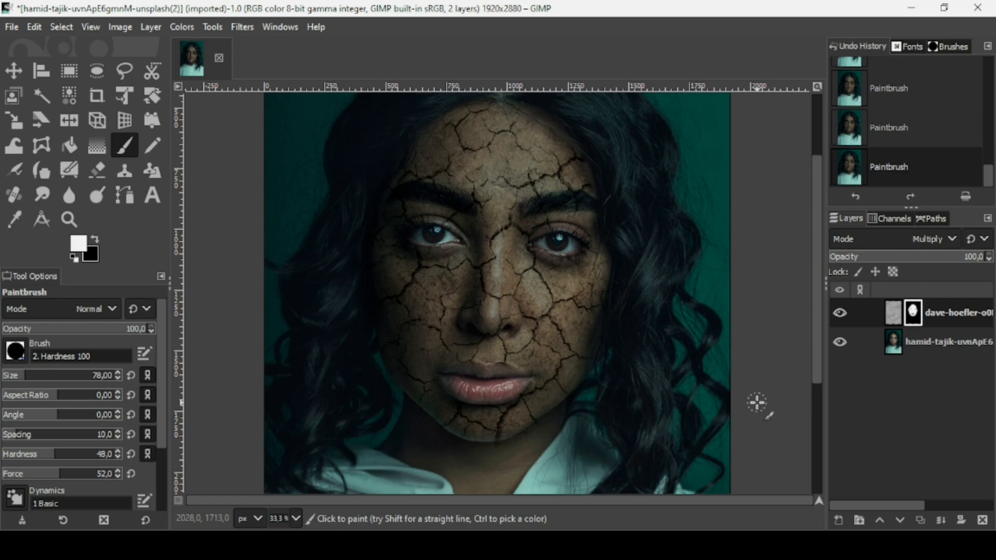
Brighten the crack texture layer itself, not its mask, using Levels with a midtone input value of 1.51
scroll(757, 403, down, 1)
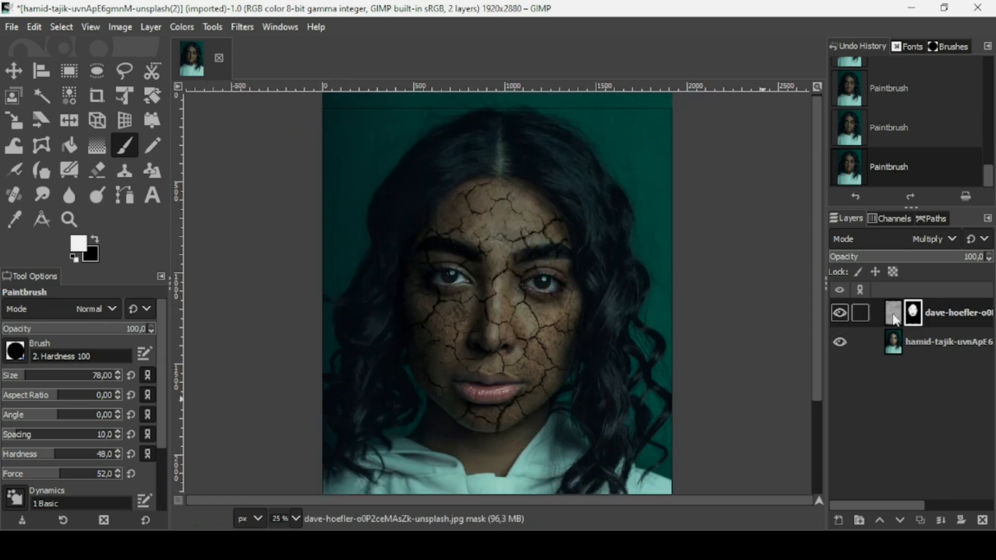
click(894, 318)
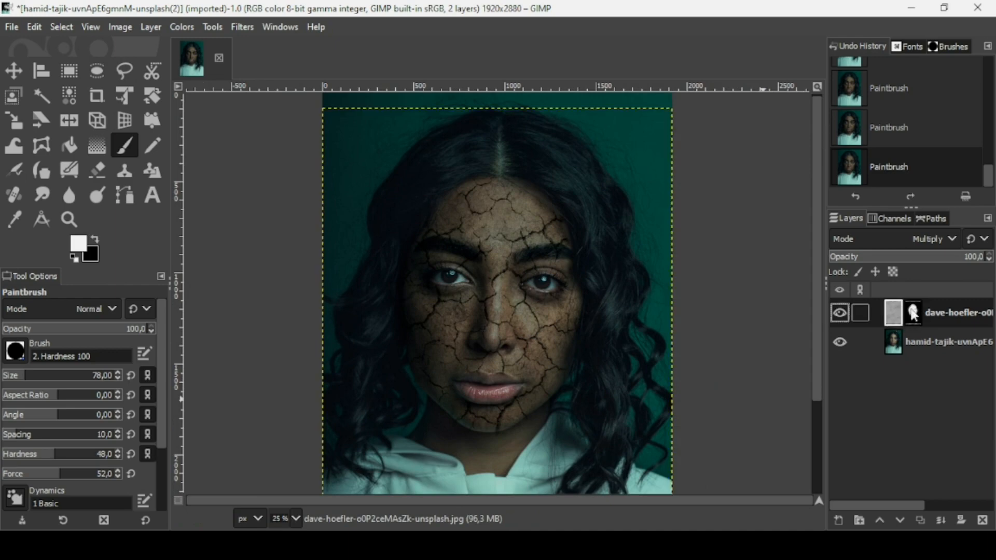
click(913, 316)
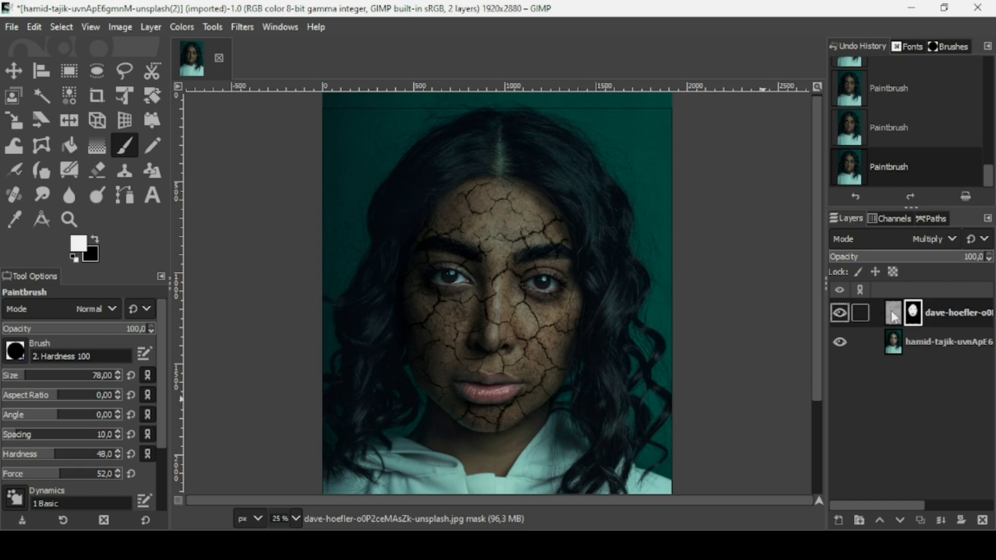
click(893, 316)
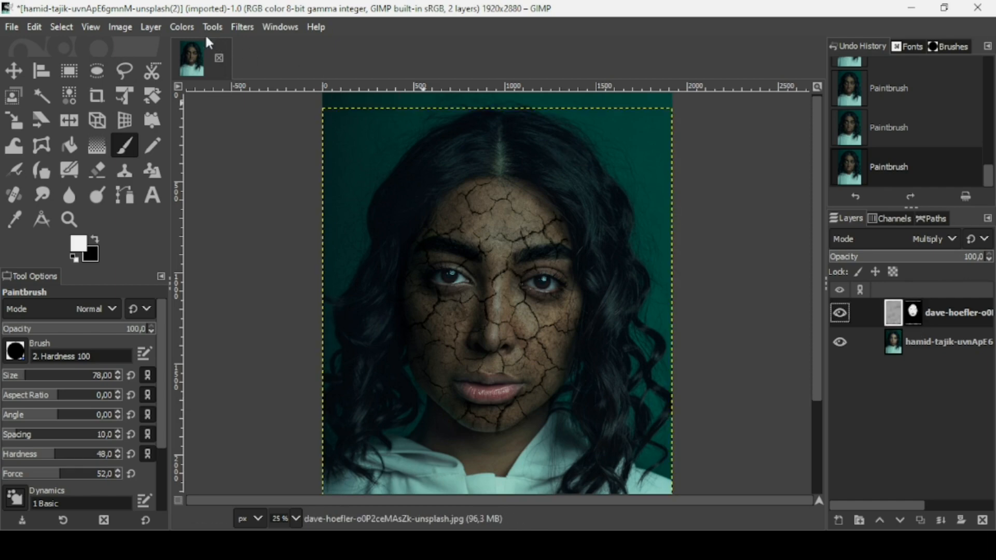
scroll(468, 231, up, 1)
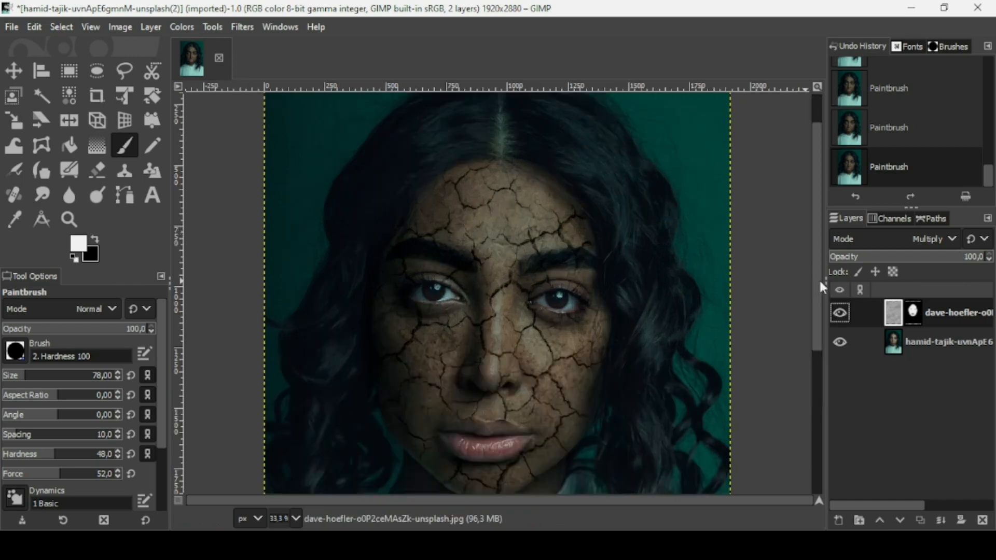
drag(818, 278, 817, 299)
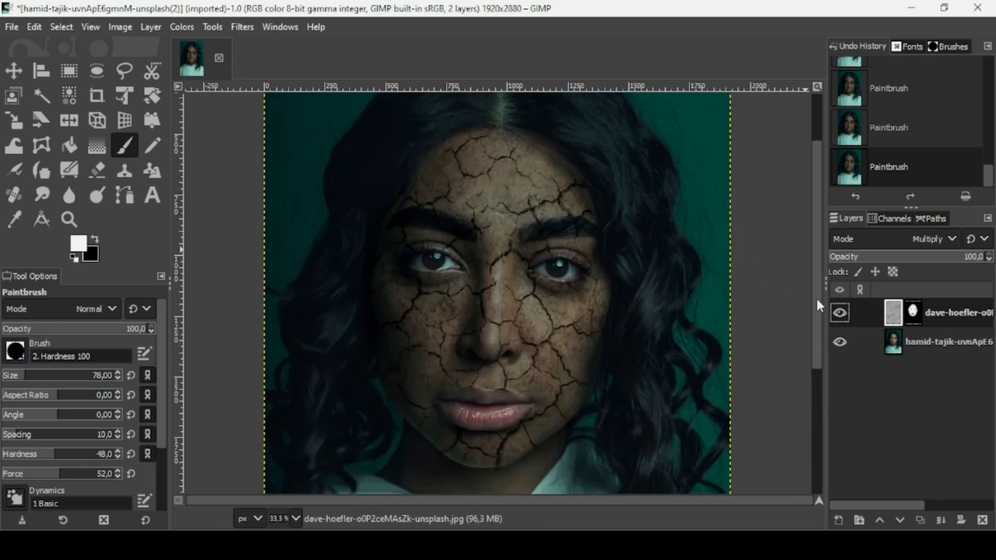
click(191, 29)
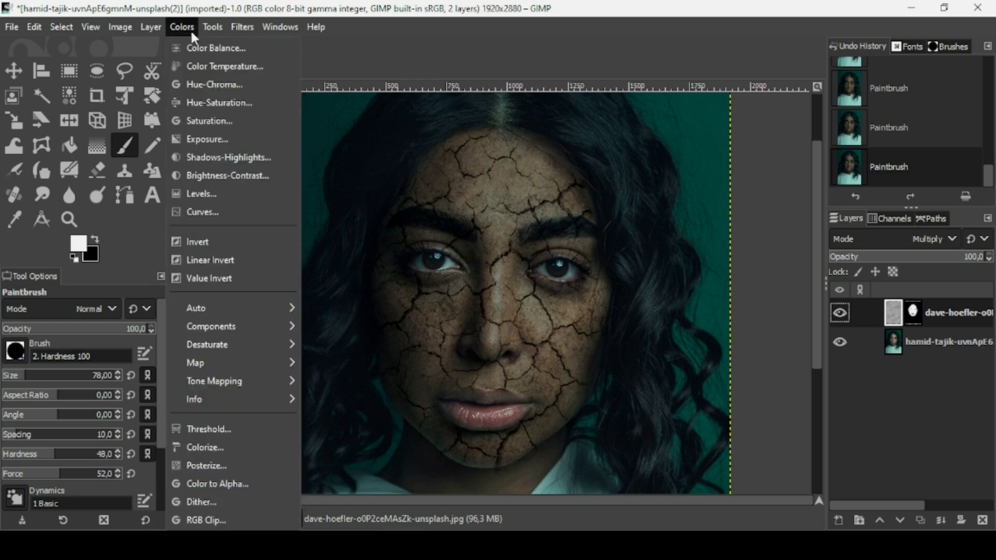
click(201, 195)
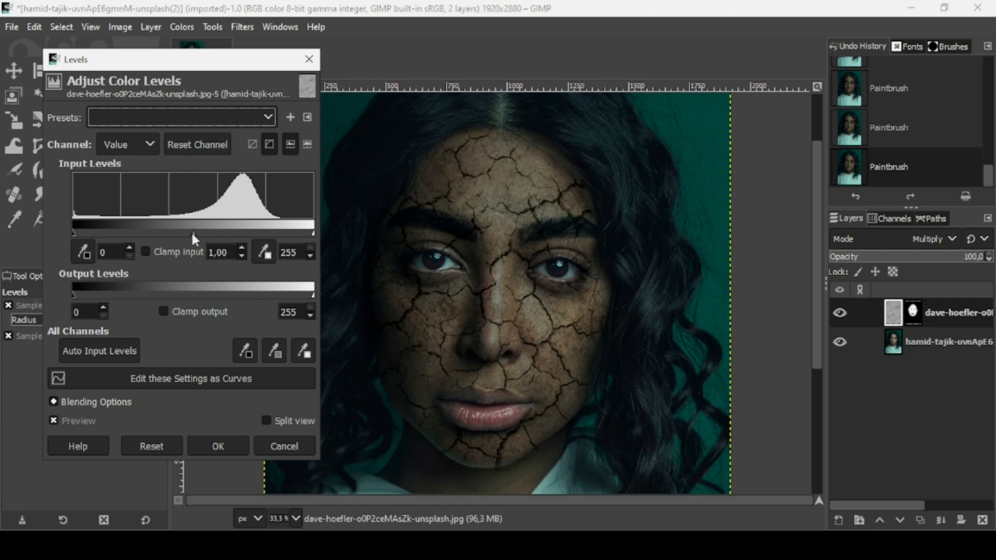
drag(190, 231, 171, 233)
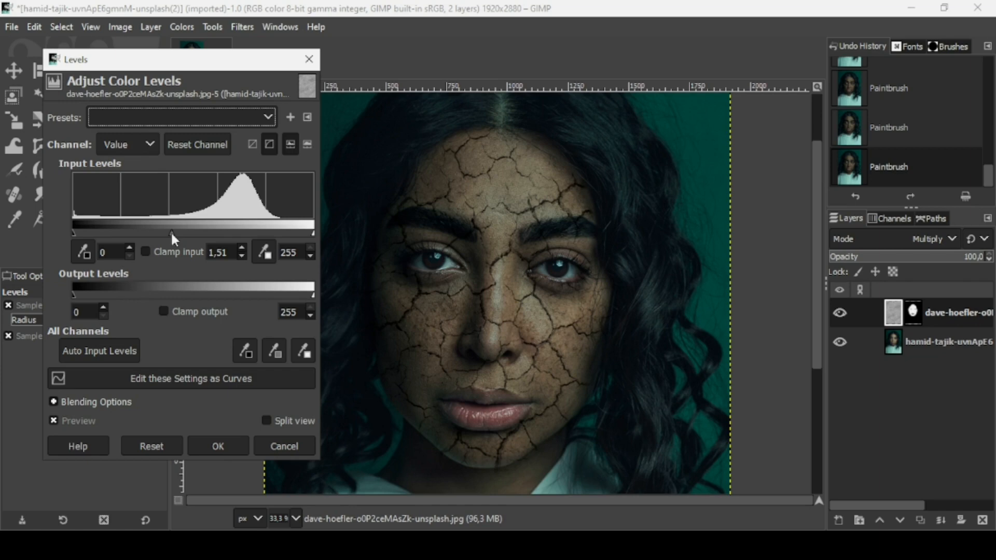
click(172, 232)
drag(173, 233, 211, 233)
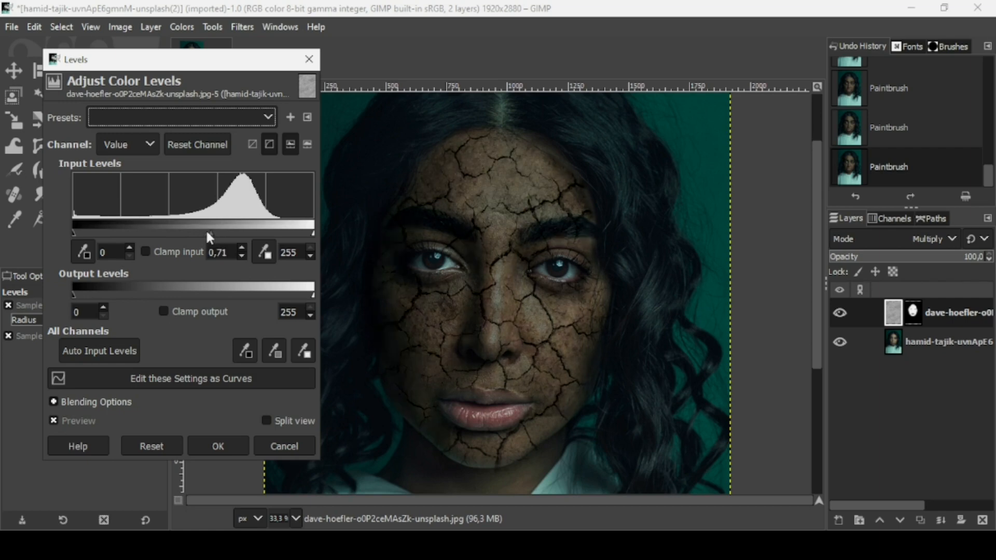
drag(207, 232, 172, 232)
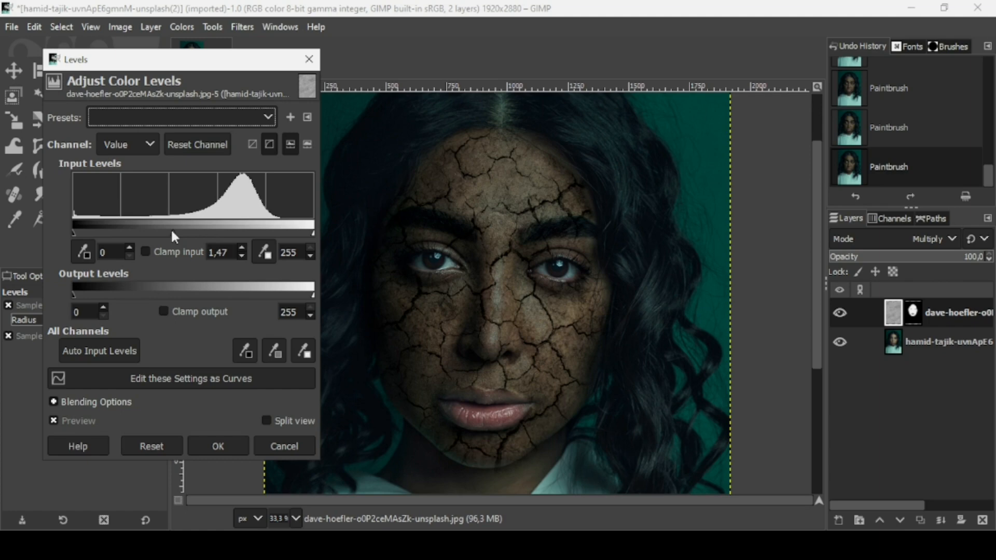
drag(172, 232, 171, 231)
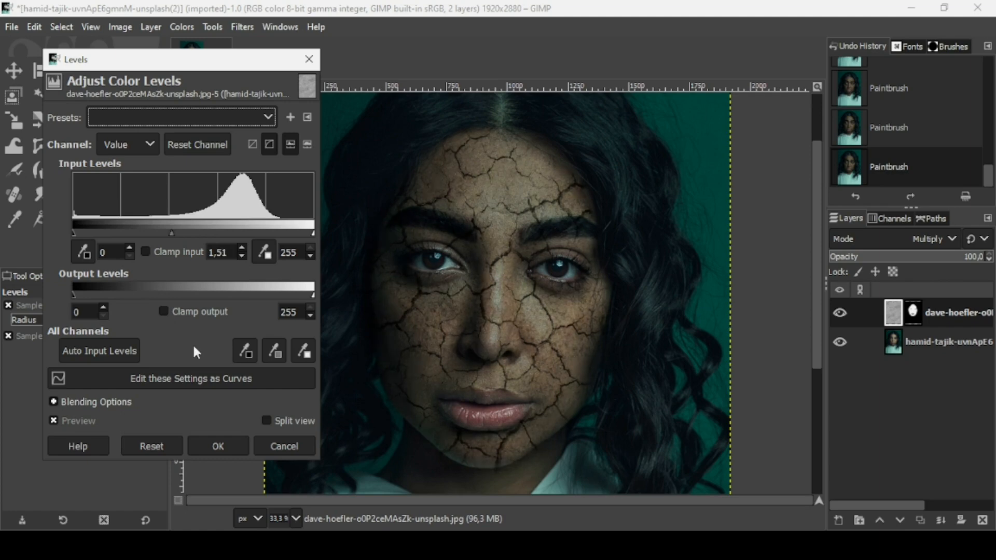
click(228, 455)
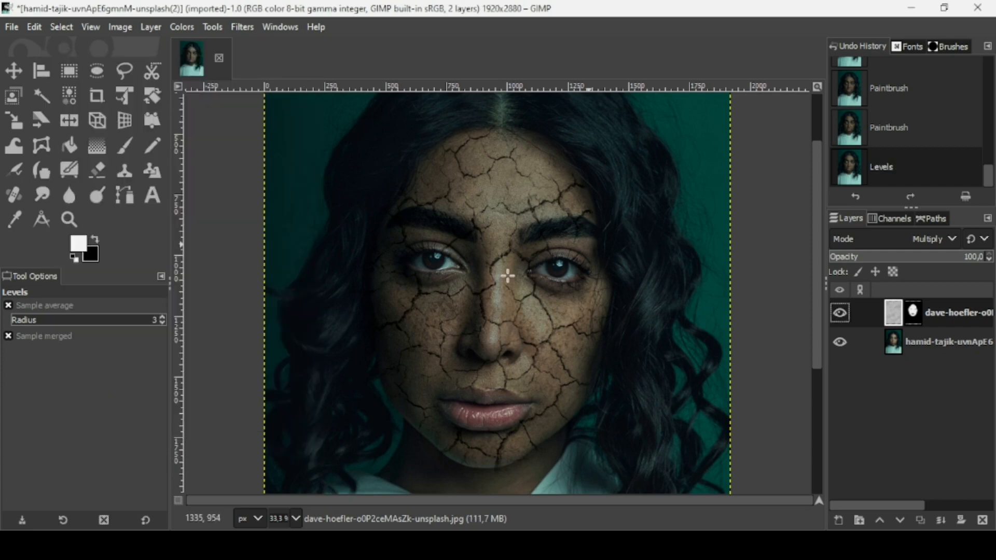
Paint black on the texture layer's mask over both eyes and upper eyelids with brush size 78
click(914, 314)
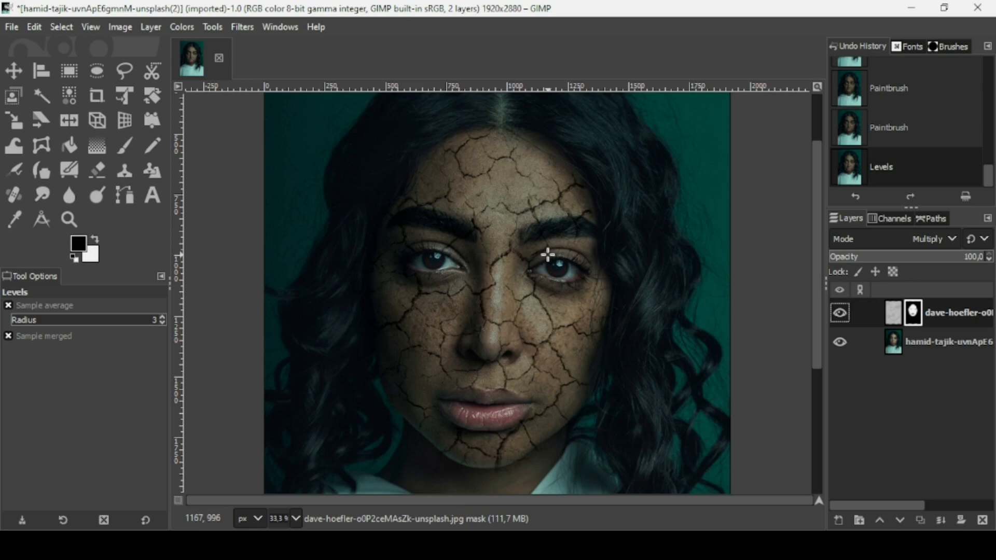
key(p)
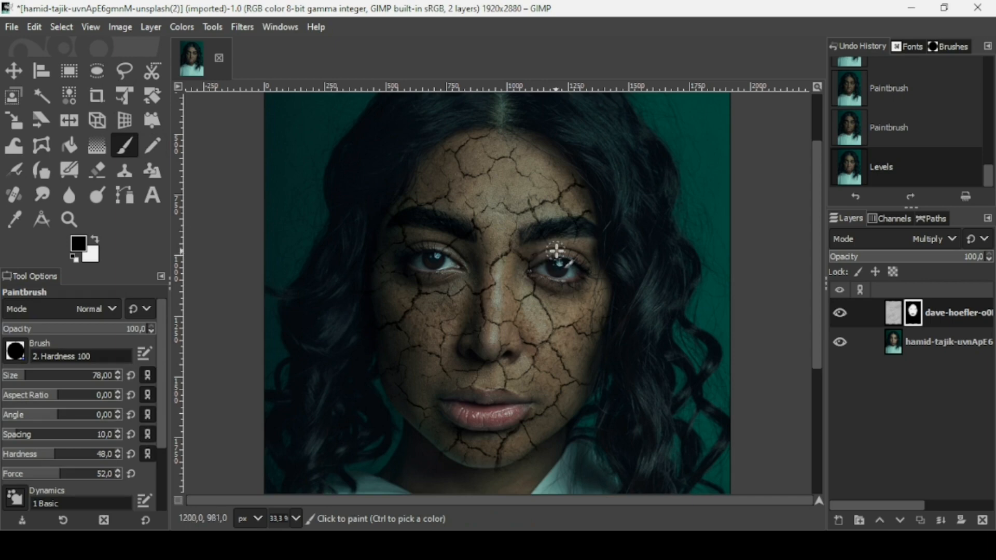
drag(556, 252, 542, 262)
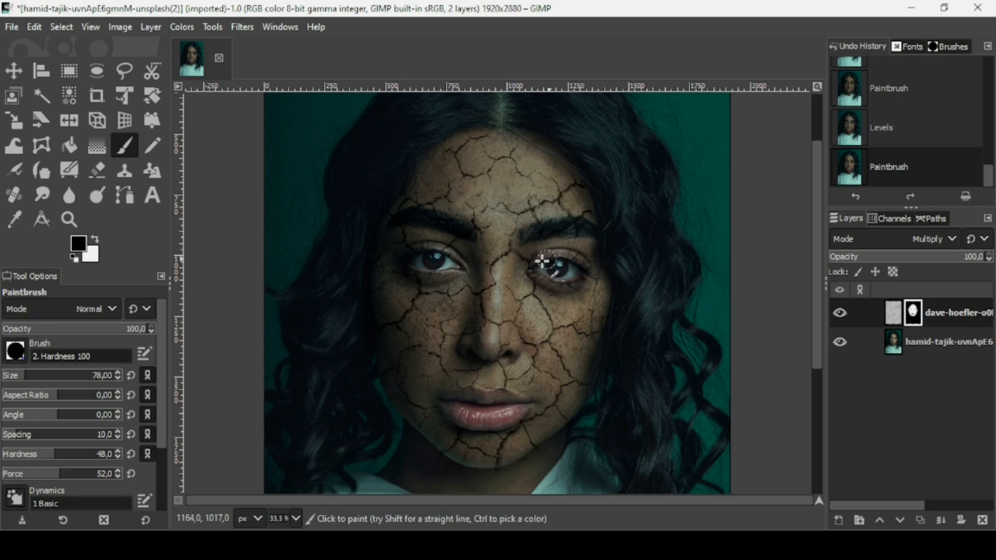
key(ctrl+z)
drag(423, 253, 446, 247)
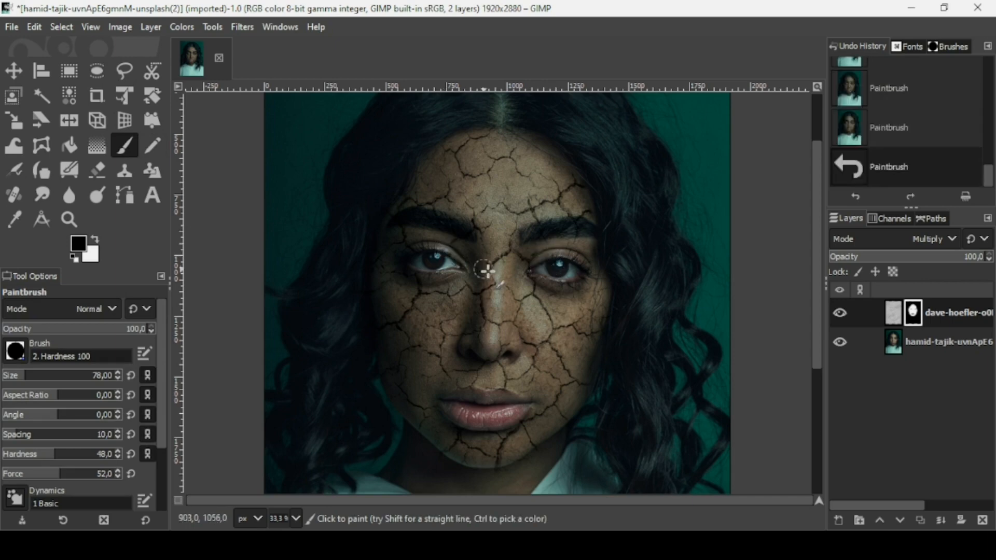
click(414, 249)
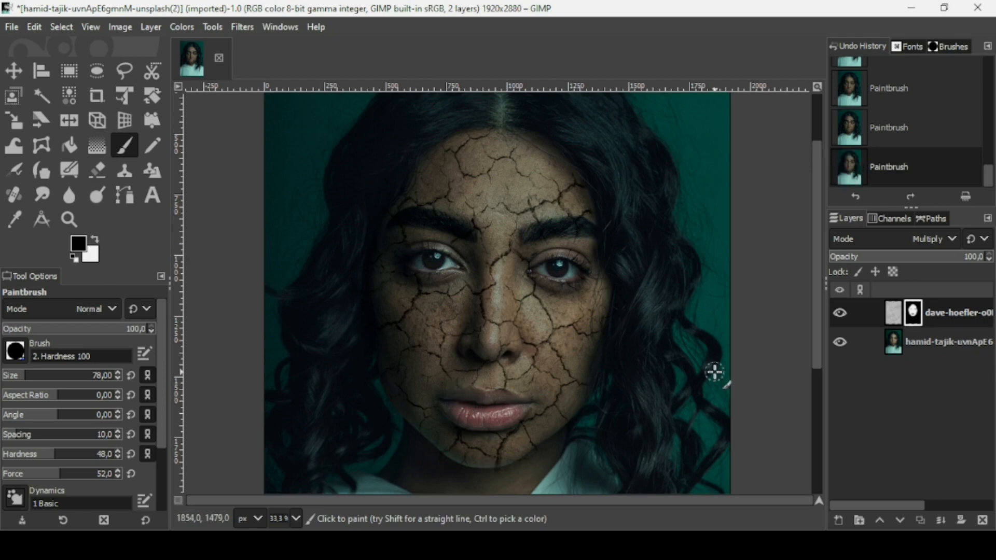
Merge the masked crack texture layer down into the portrait layer
key(minus)
key(minus)
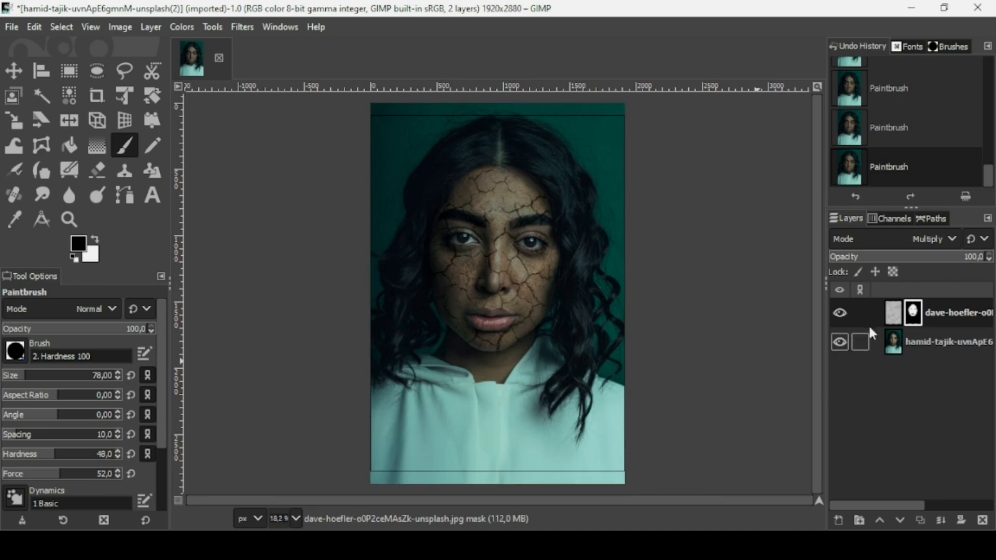
click(940, 521)
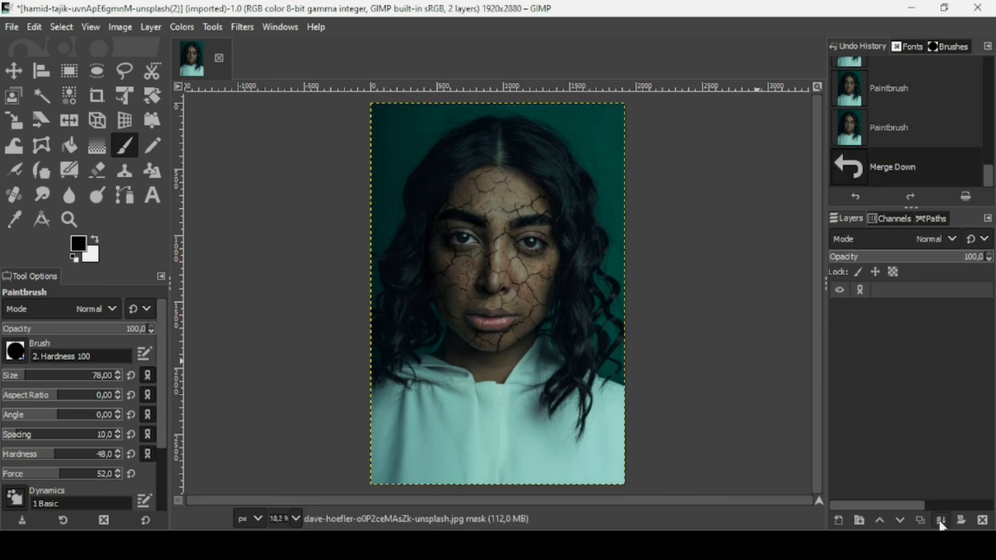